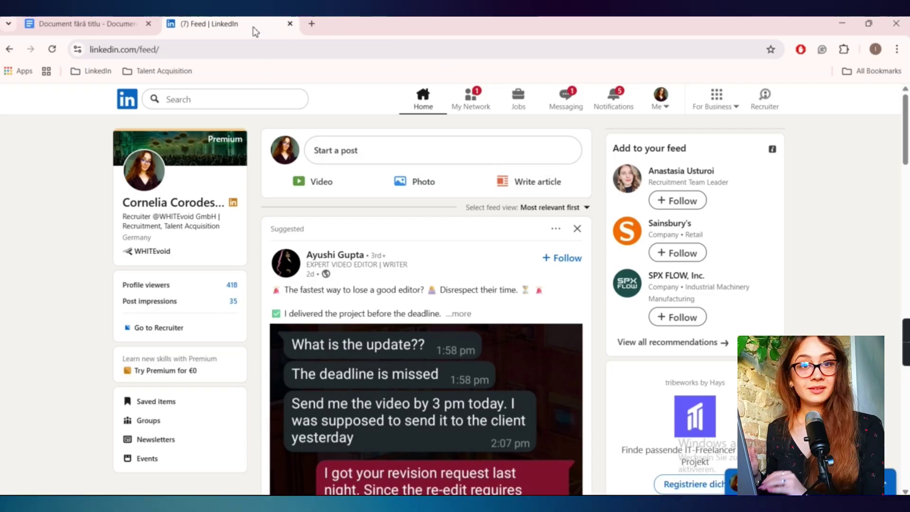
Step: Open LinkedIn Recruiter and start a new job post via Jobs > Post a job
click(769, 113)
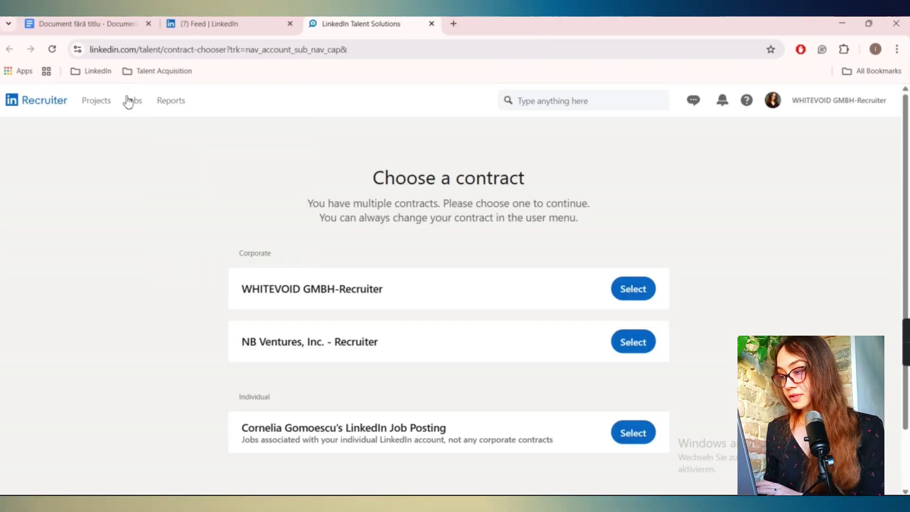
mouse_move(130, 102)
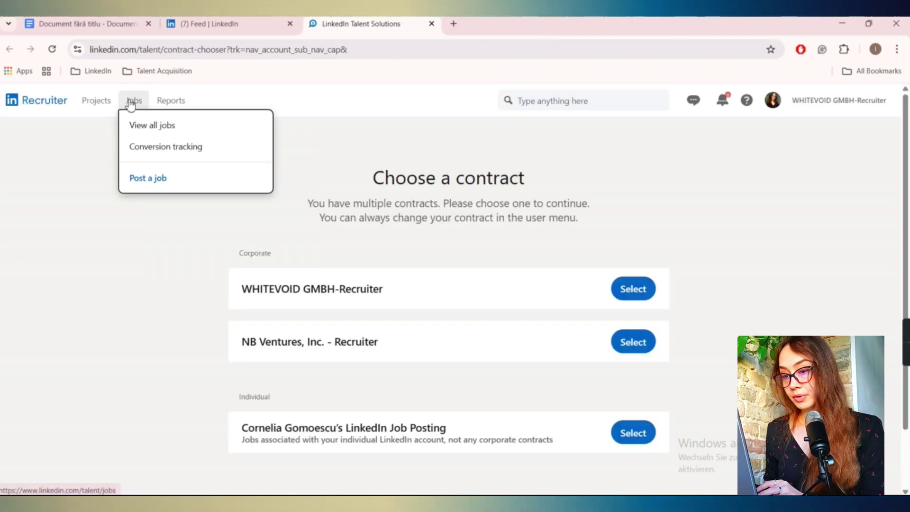
click(147, 183)
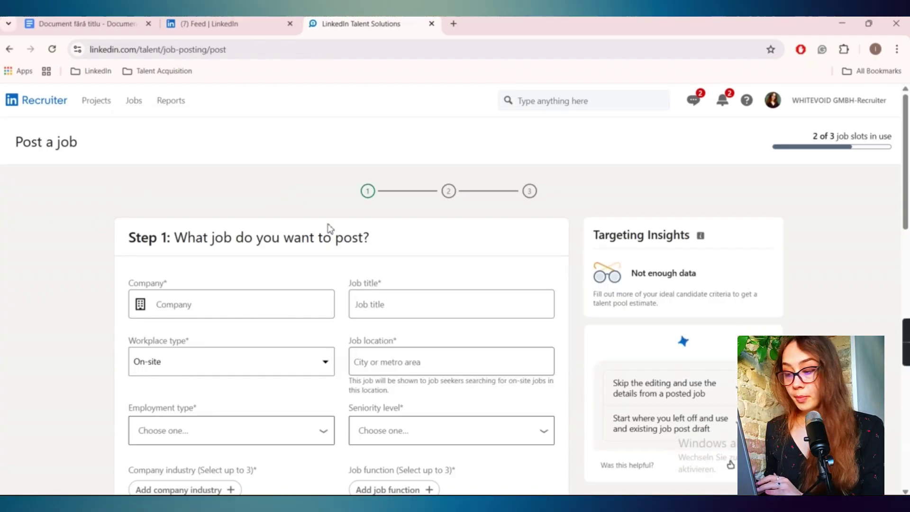
scroll(330, 228, down, 15)
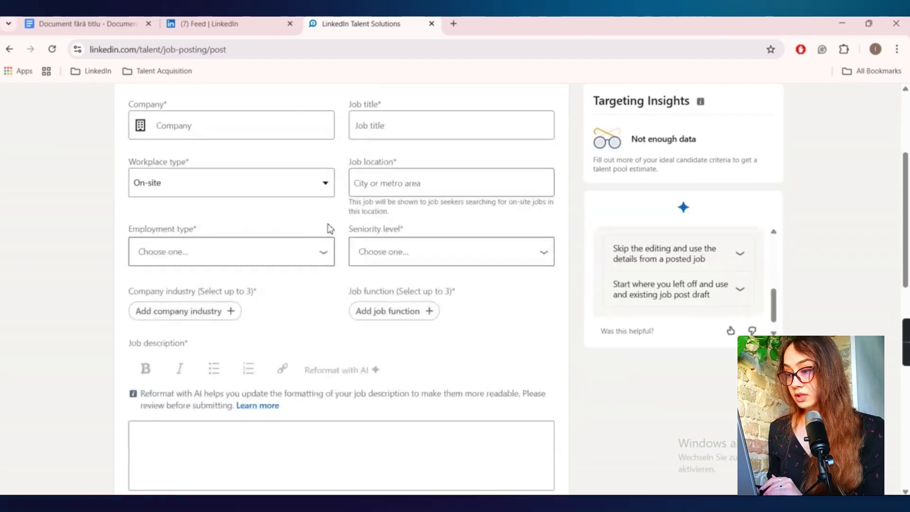
scroll(331, 228, up, 15)
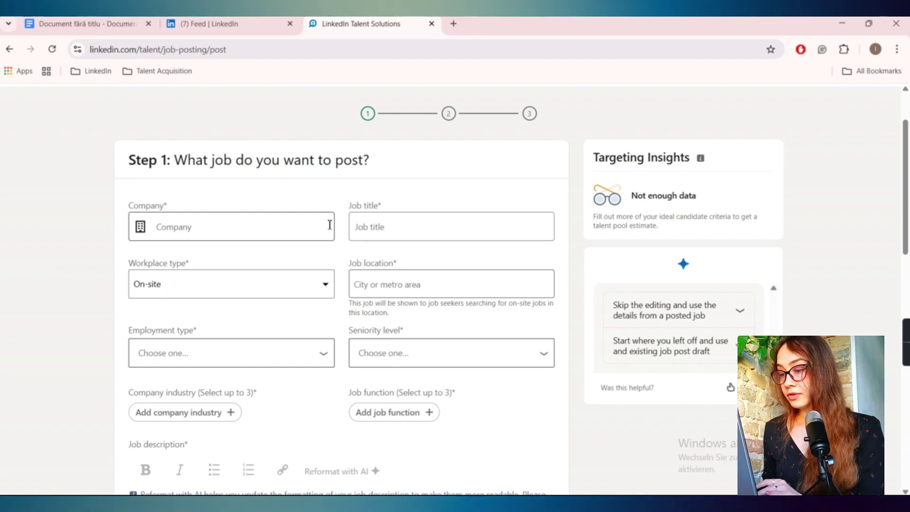
Step: Read through the KINETIC LIGHTS Engineering Manager job description in Google Docs
click(97, 26)
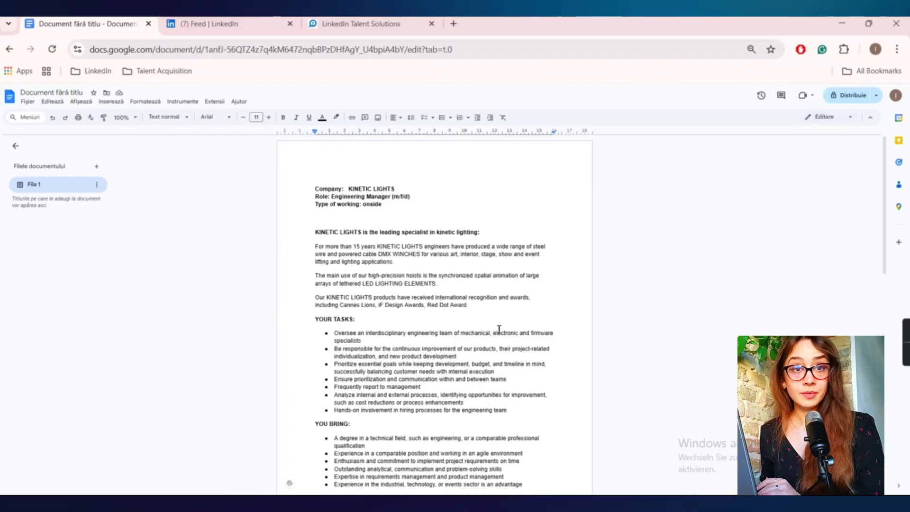
scroll(498, 331, down, 10)
scroll(498, 330, up, 15)
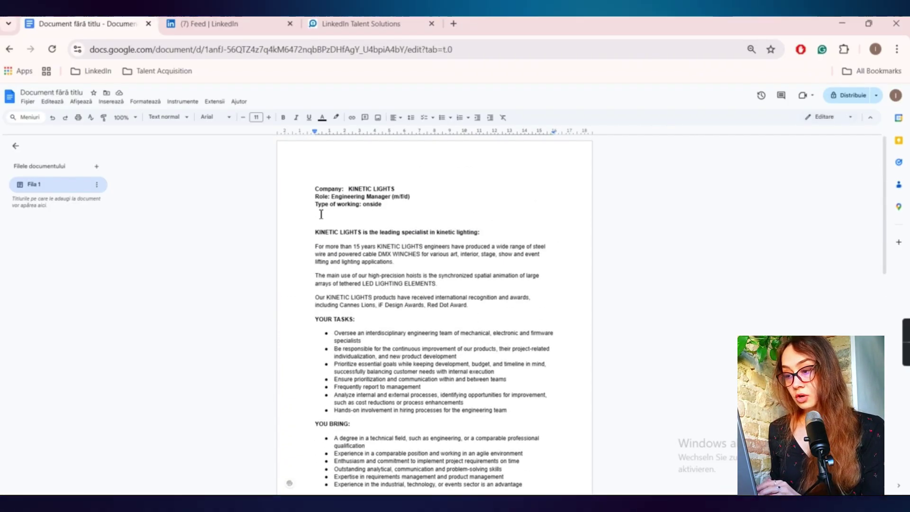
scroll(417, 191, down, 1)
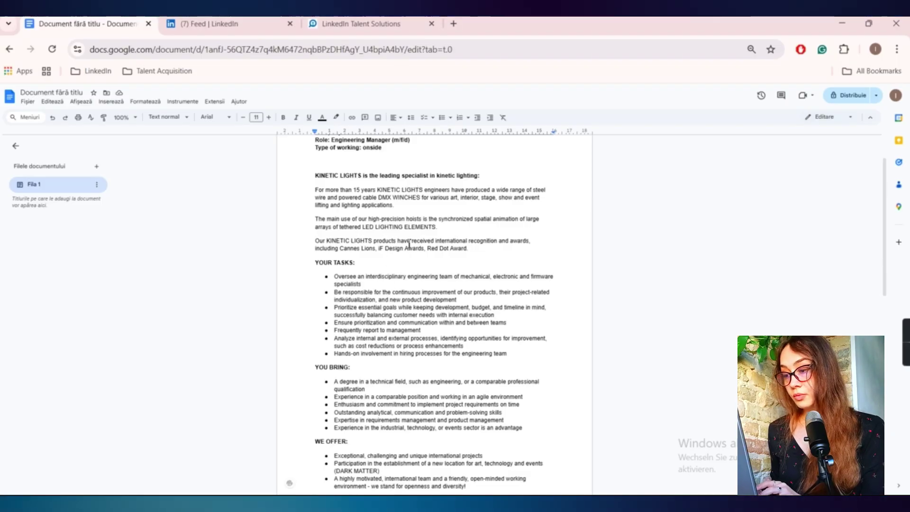
scroll(374, 366, down, 2)
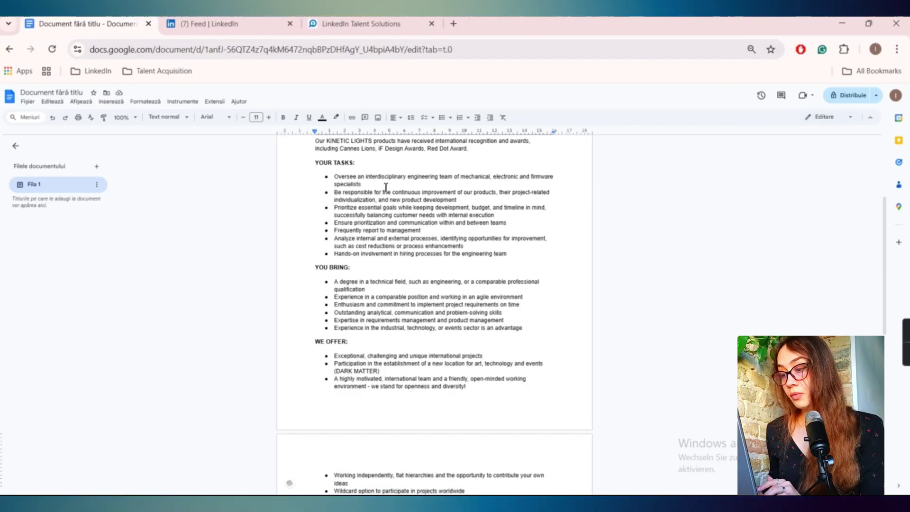
scroll(366, 304, down, 2)
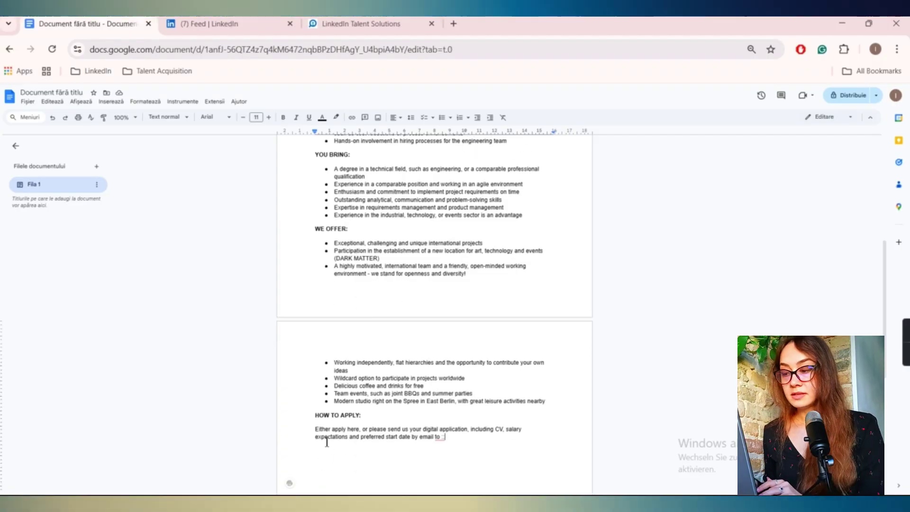
scroll(445, 227, up, 4)
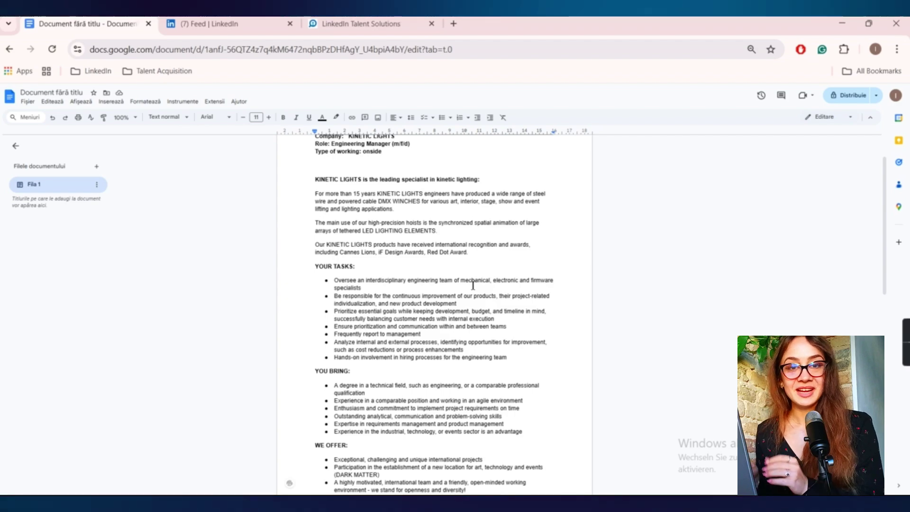
Step: Set the job post's Company to KINETIC LIGHTS
click(313, 31)
click(203, 230)
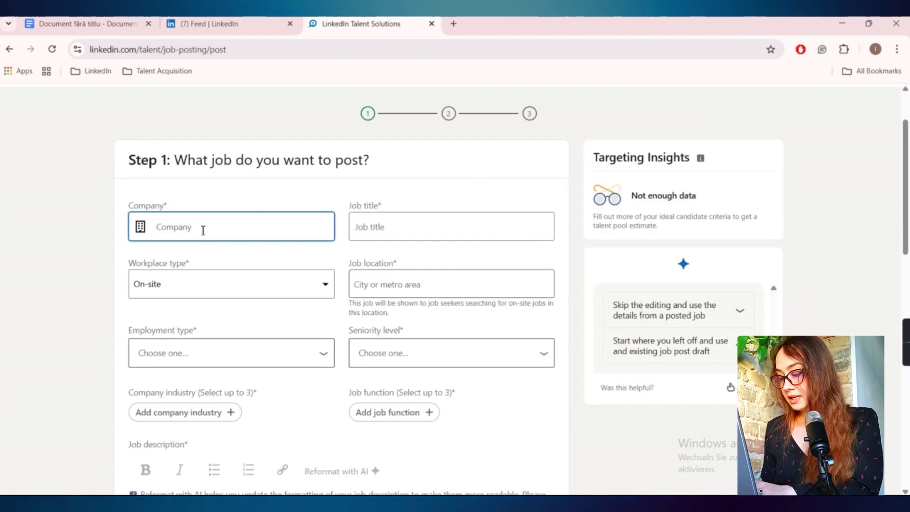
text(Kinetic)
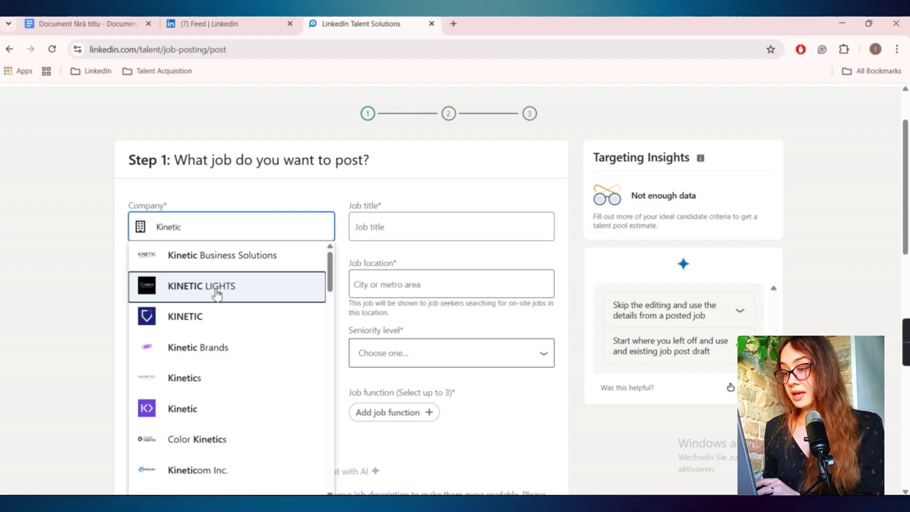
click(216, 293)
Step: Set the Job title to Engineering Manager
click(423, 222)
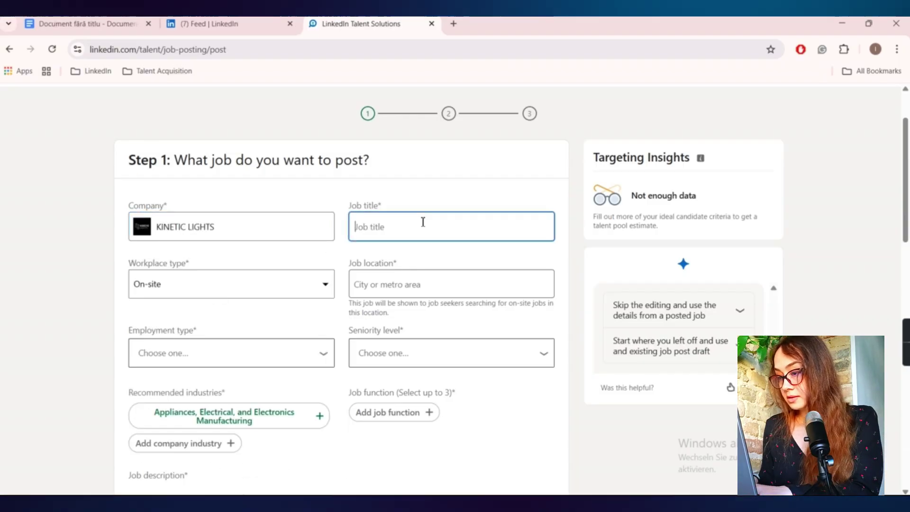
text(Engineeri)
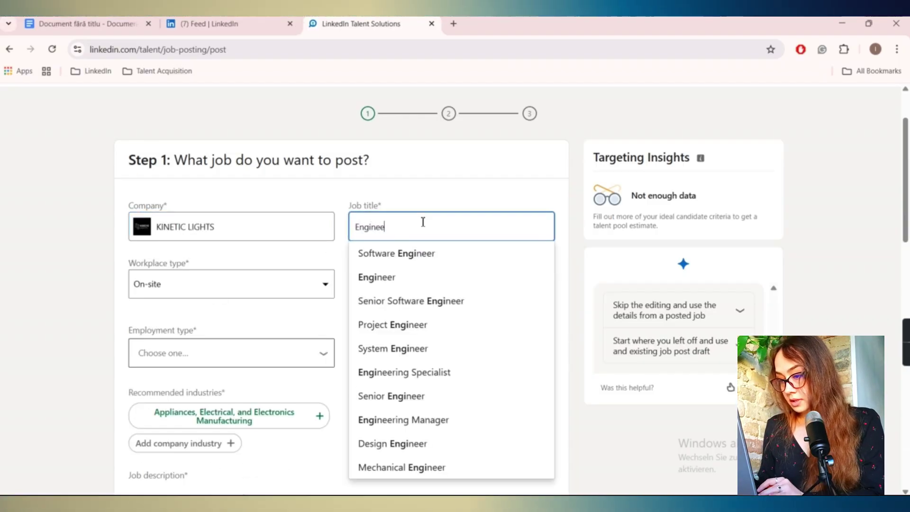
click(437, 301)
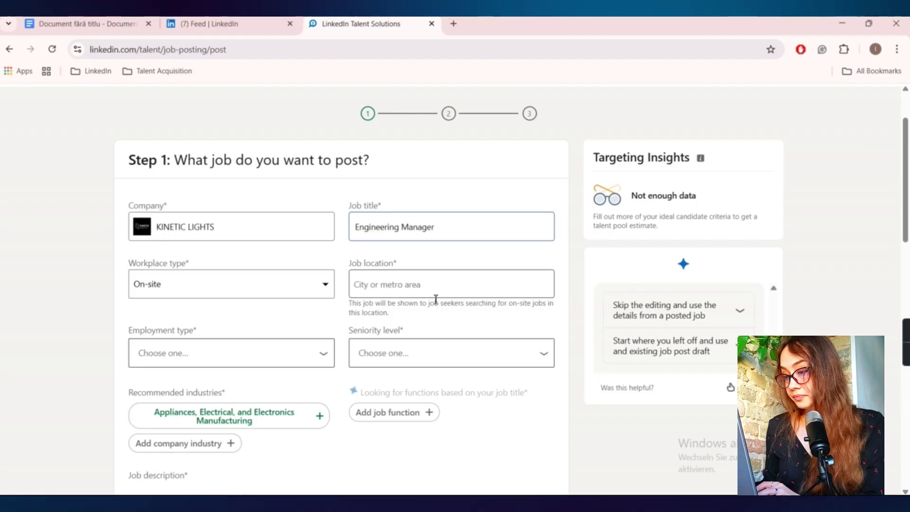
Step: Set the workplace type to On-site and the job location to Berlin, Germany
scroll(433, 299, down, 1)
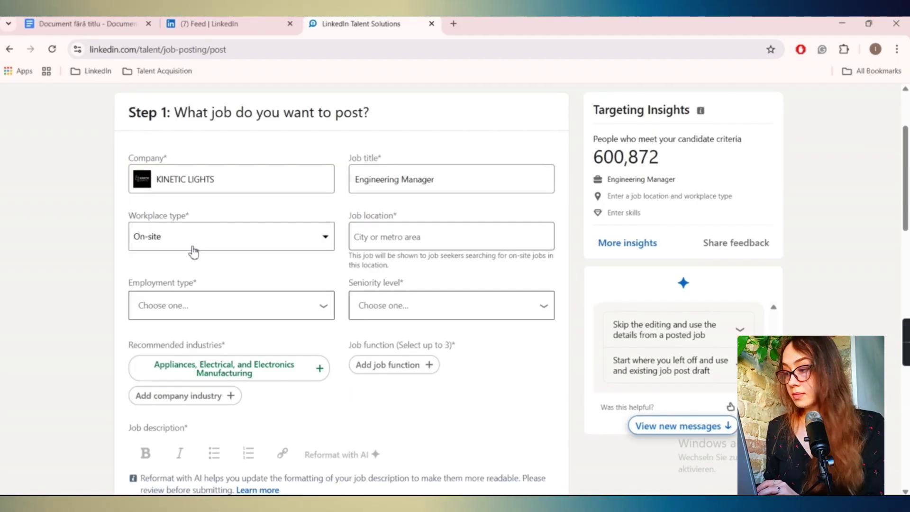
click(169, 240)
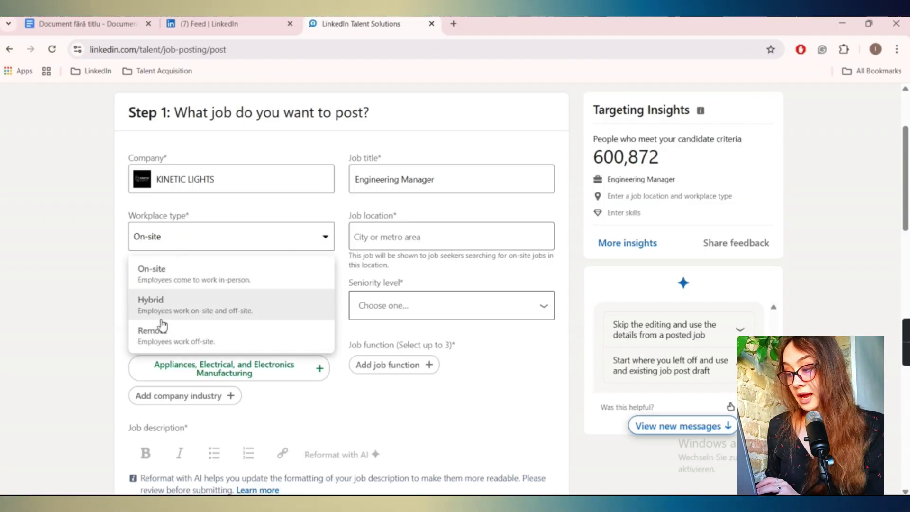
click(177, 301)
click(381, 237)
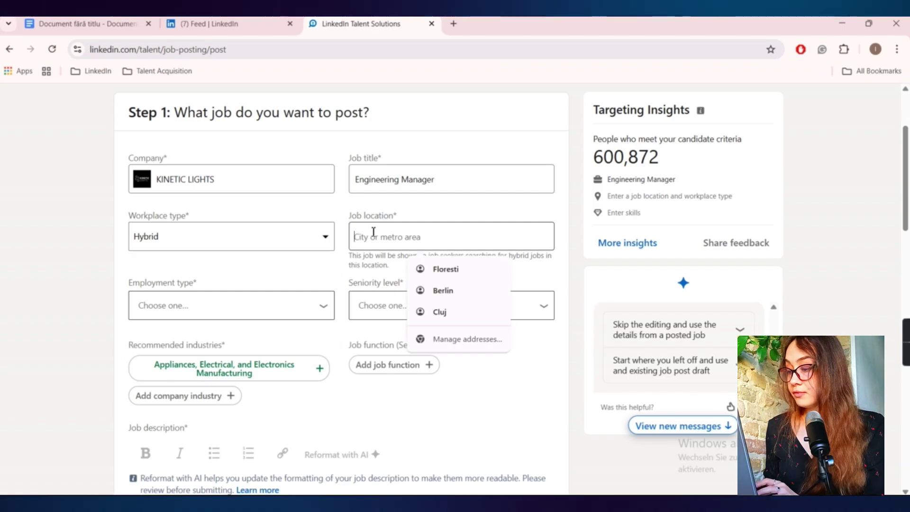
click(195, 246)
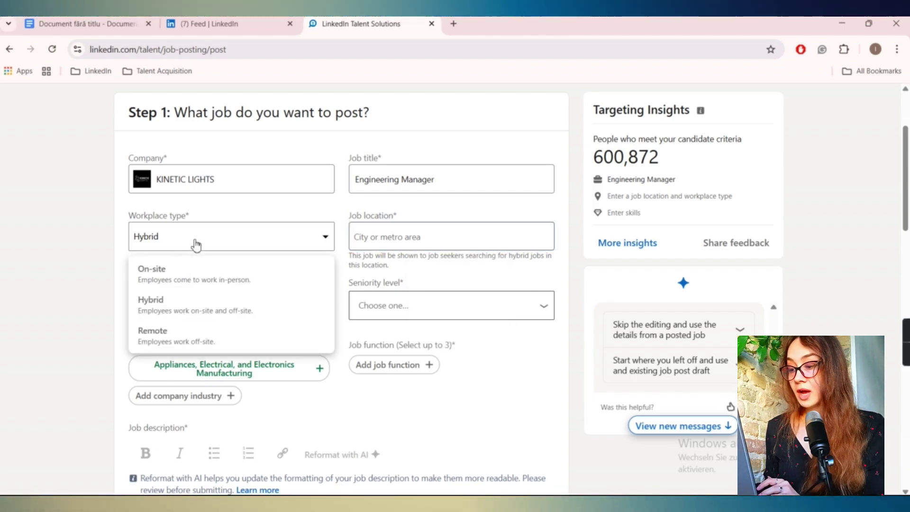
click(171, 339)
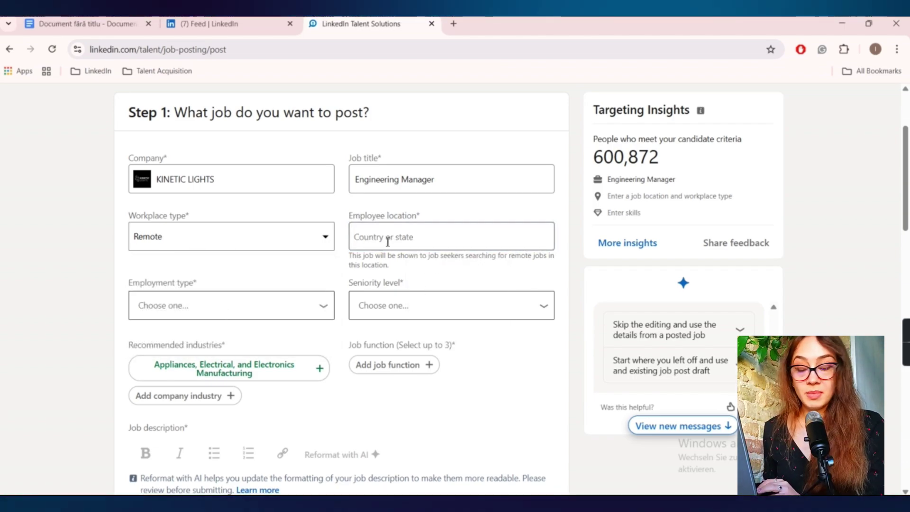
click(214, 245)
click(179, 283)
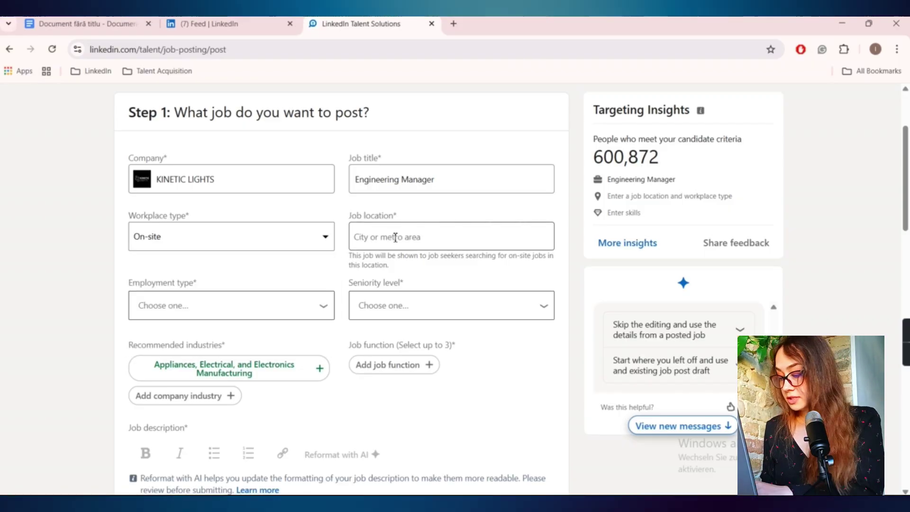
click(395, 237)
text(Berlin)
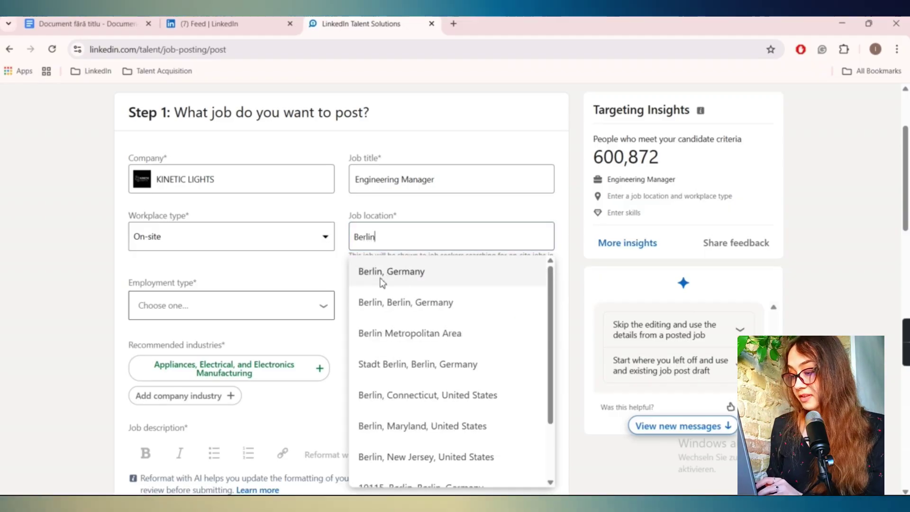
click(380, 279)
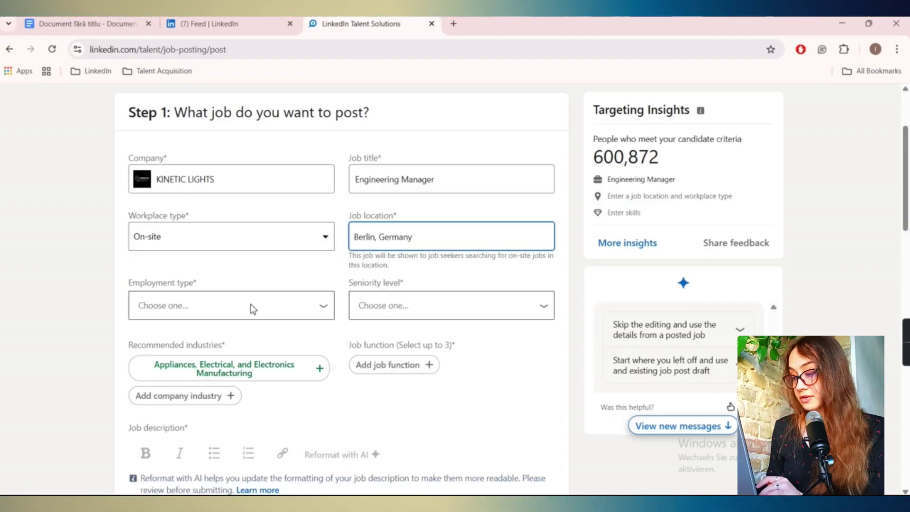
Step: Make the job Full-time at Mid-Senior level seniority
click(252, 307)
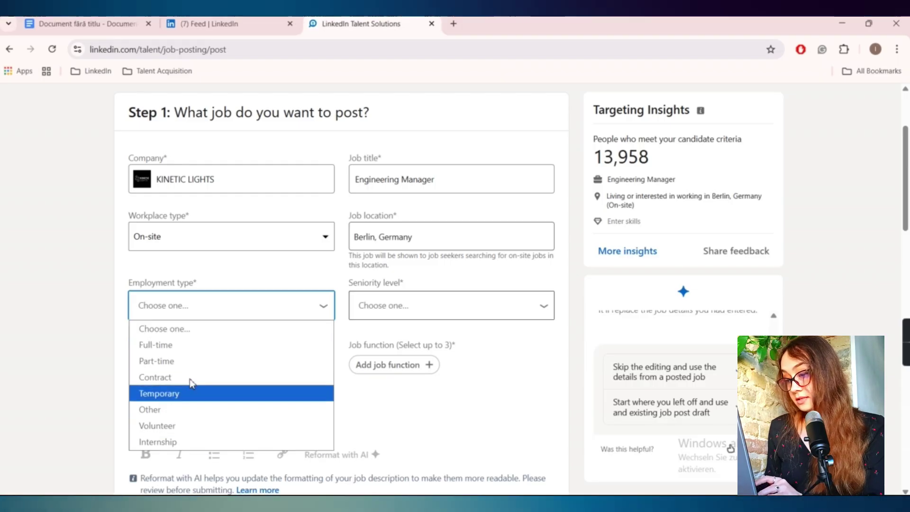
click(185, 348)
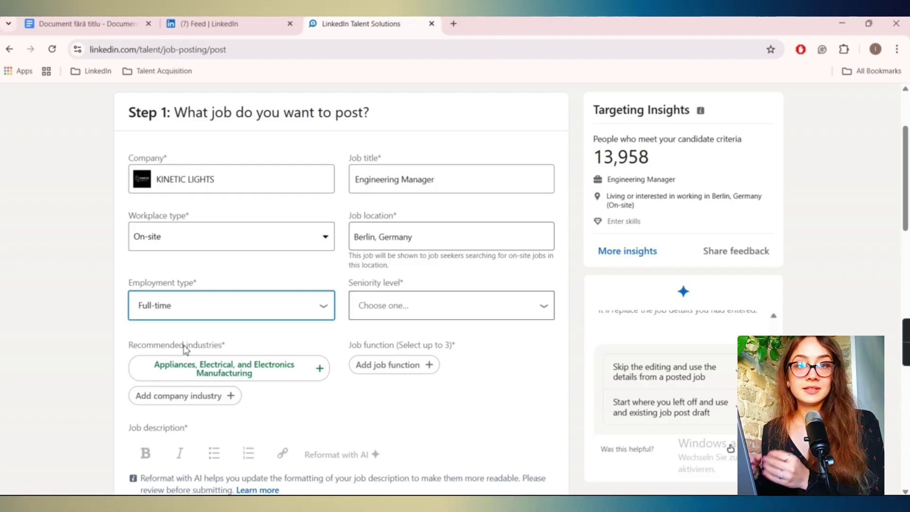
click(395, 308)
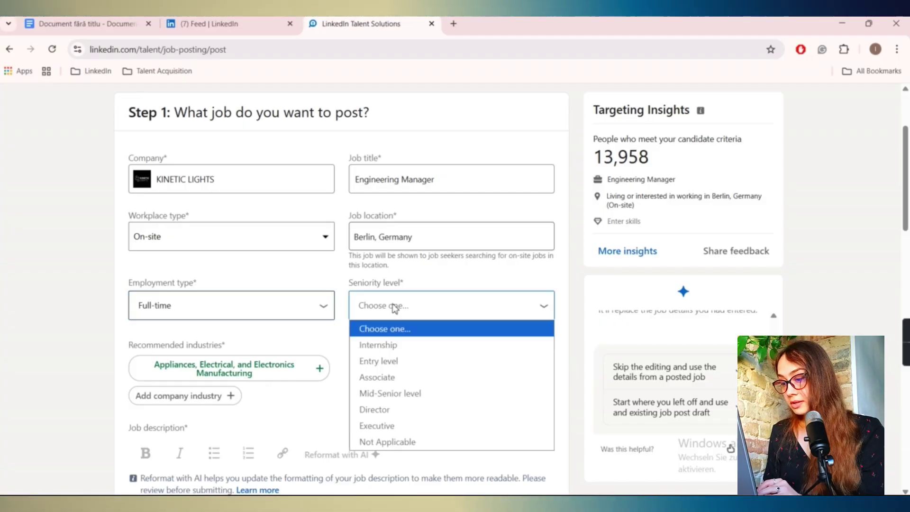
click(412, 403)
Step: Add industries Appliances, Electrical, and Electronics Manufacturing and Events Services
scroll(471, 376, down, 1)
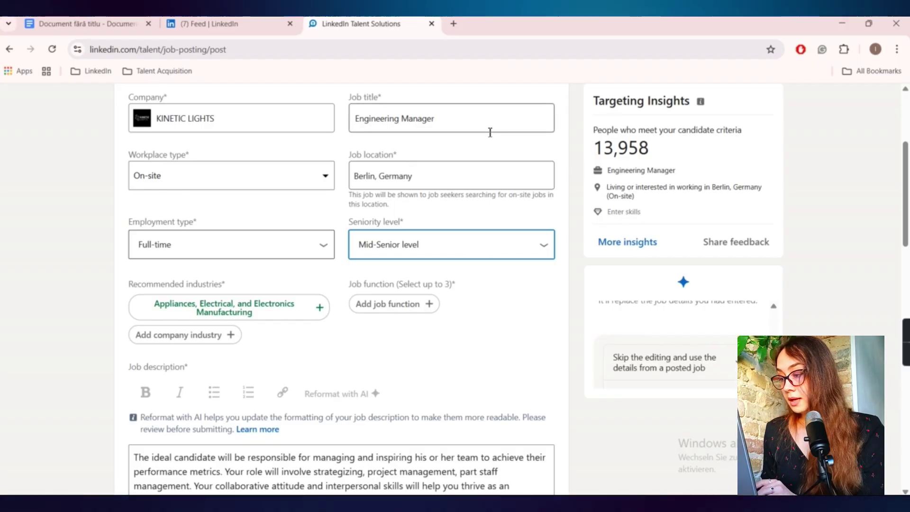
scroll(271, 327, down, 1)
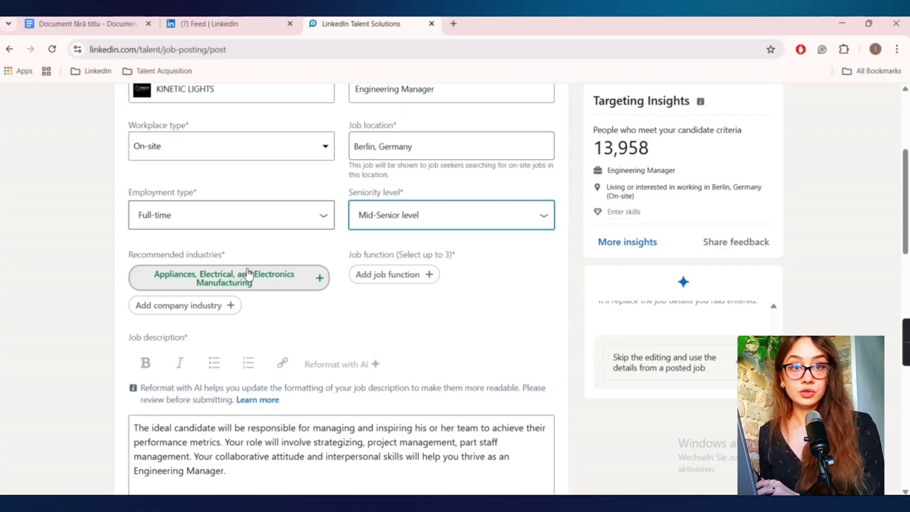
scroll(249, 237, up, 3)
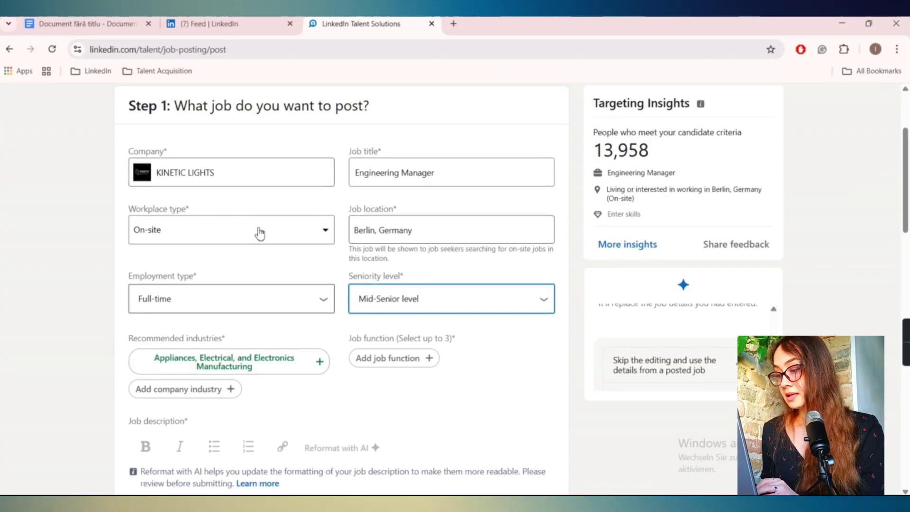
scroll(259, 233, down, 3)
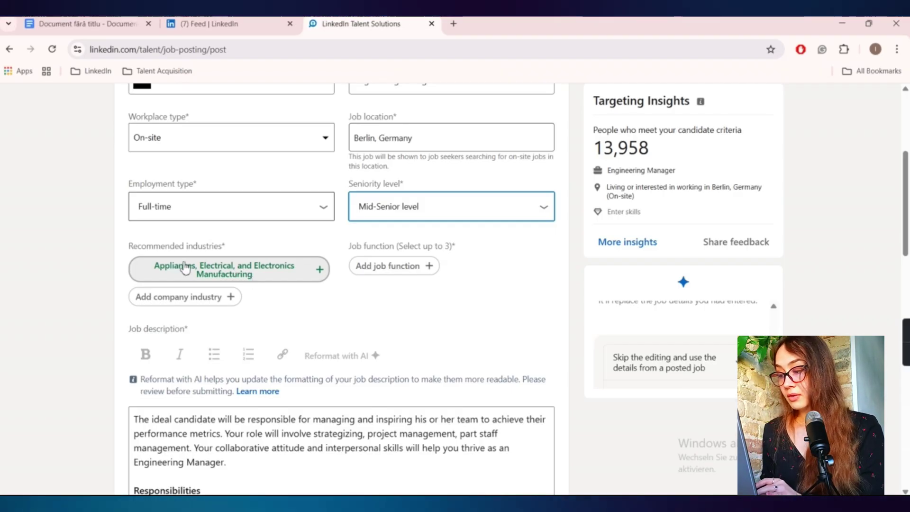
click(250, 279)
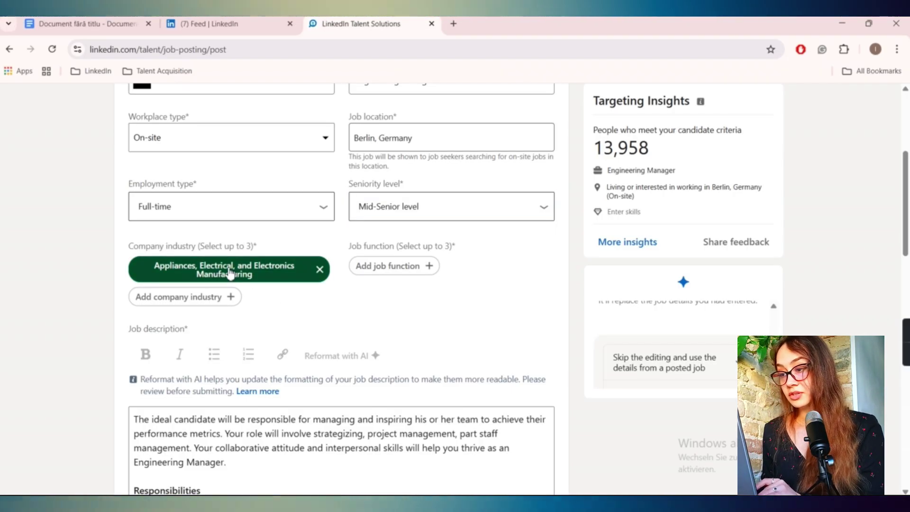
scroll(410, 155, up, 1)
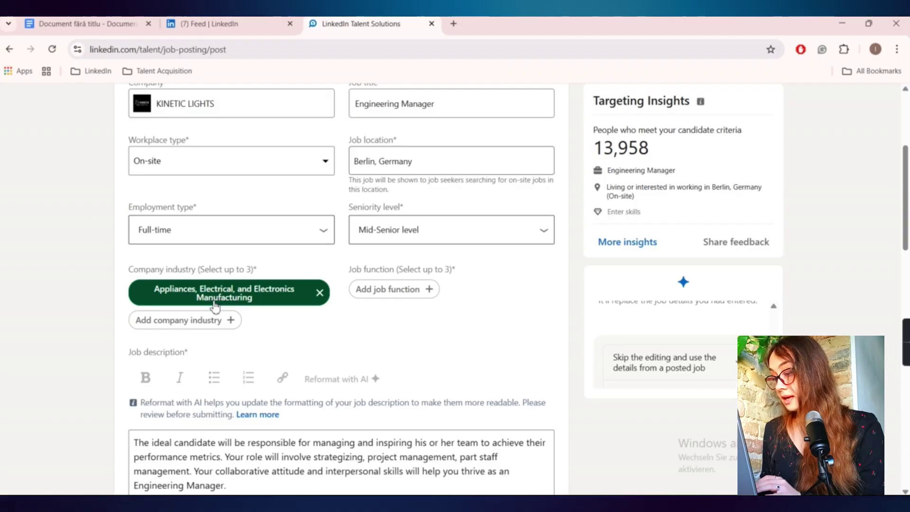
click(193, 324)
text(e)
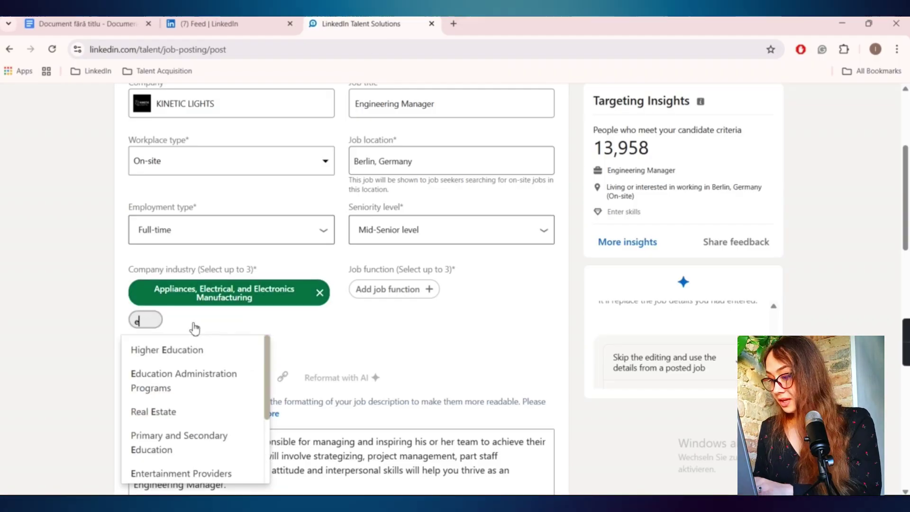
text(ven)
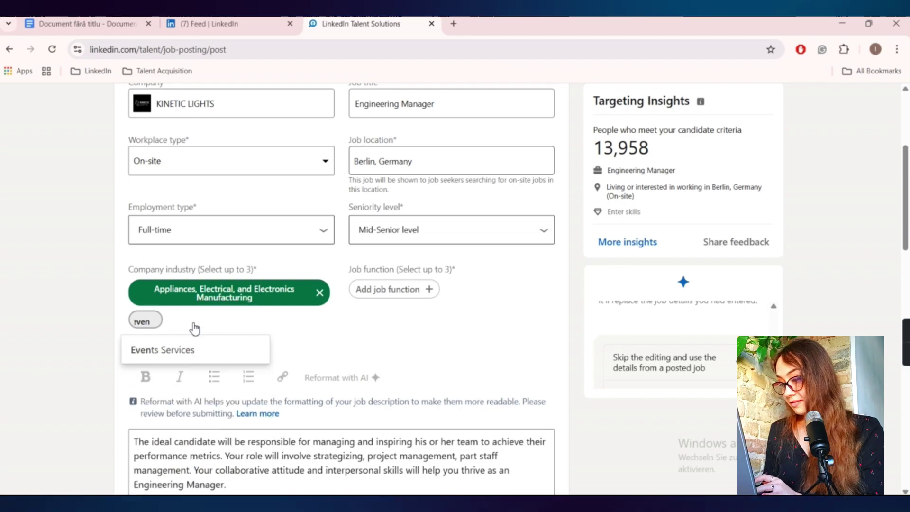
click(180, 349)
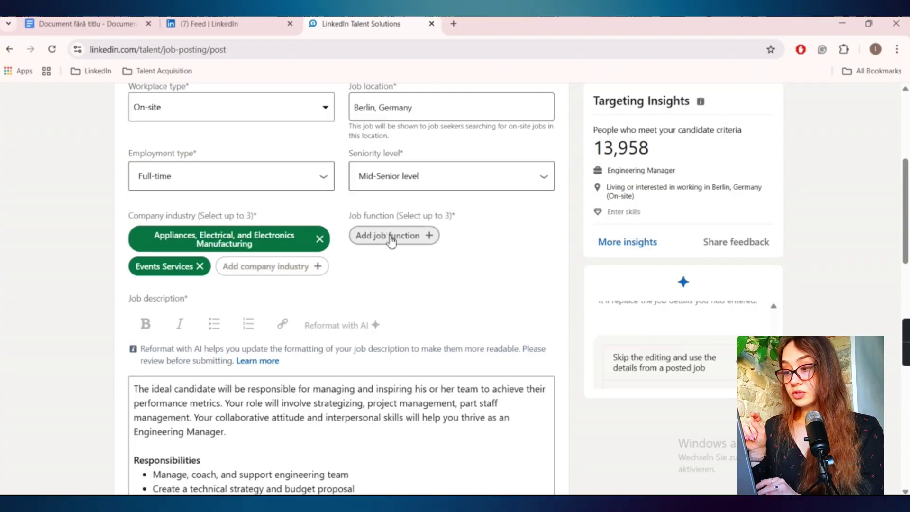
Step: Add Engineering and Management as job functions
scroll(391, 241, up, 2)
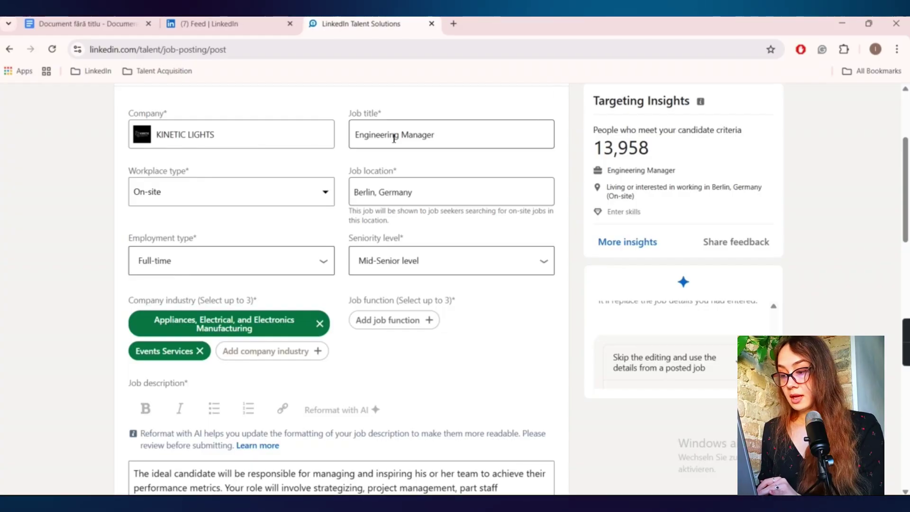
click(395, 329)
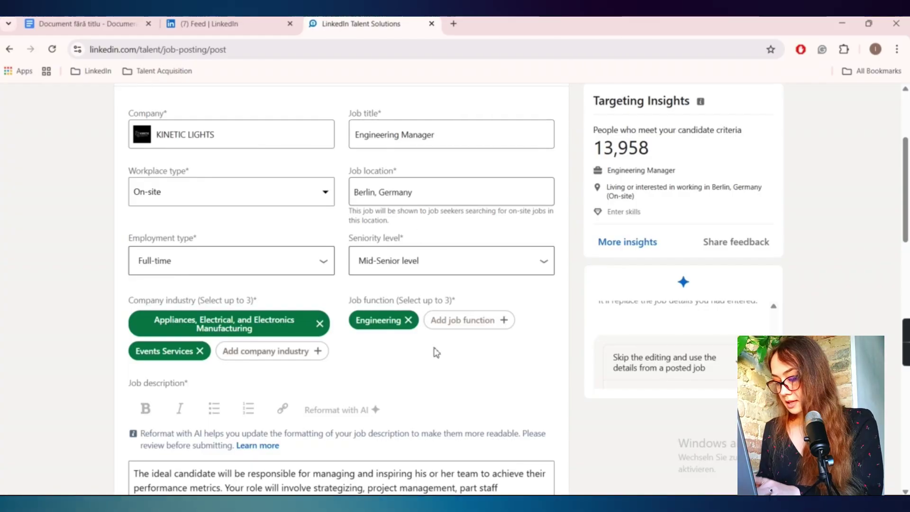
text(man)
click(453, 374)
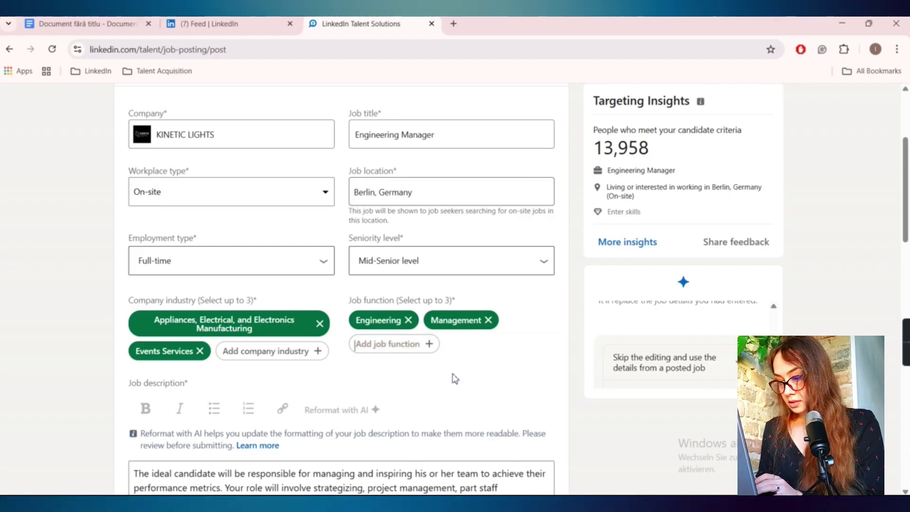
scroll(321, 342, down, 7)
scroll(322, 340, up, 4)
Step: Replace the job description with the KINETIC LIGHTS text from the document
scroll(321, 340, down, 3)
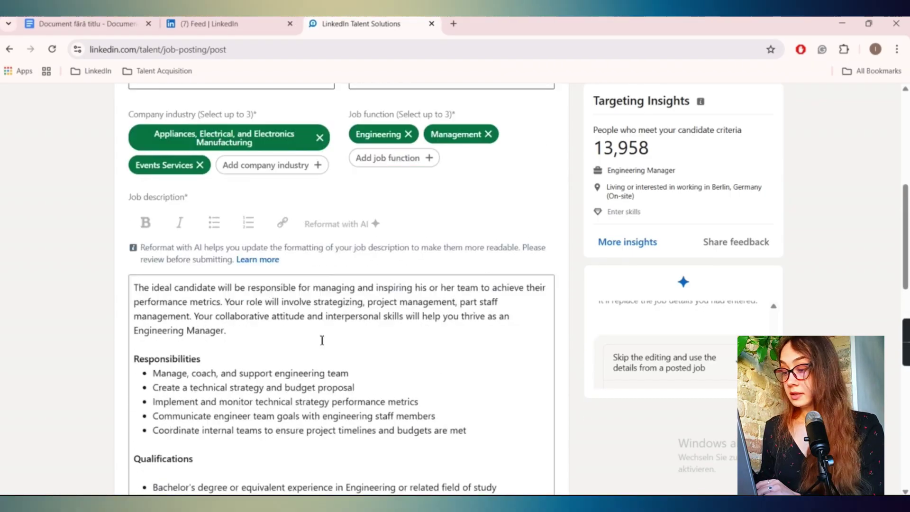
click(292, 352)
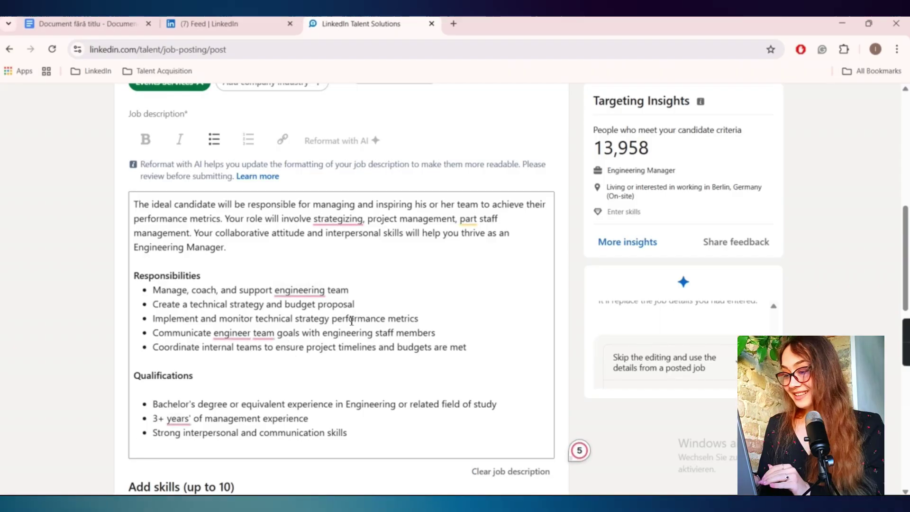
key(ctrl+a)
key(Delete)
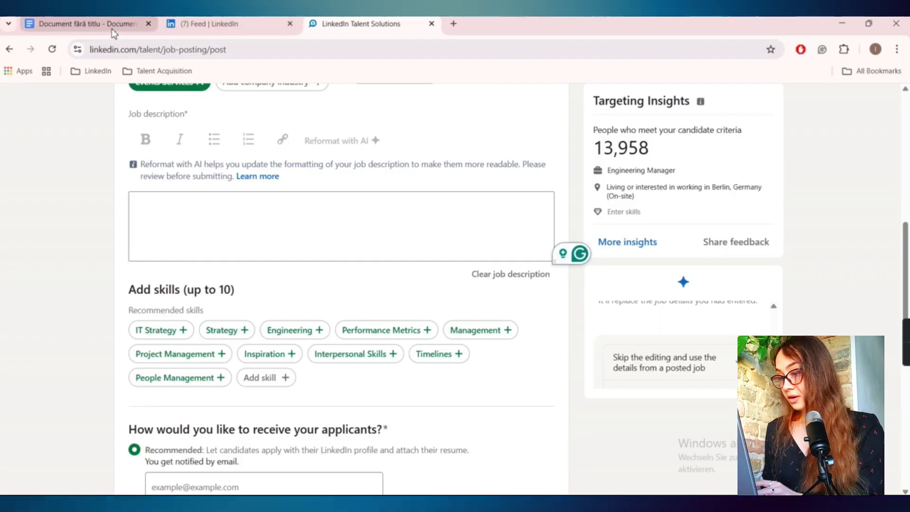
click(95, 24)
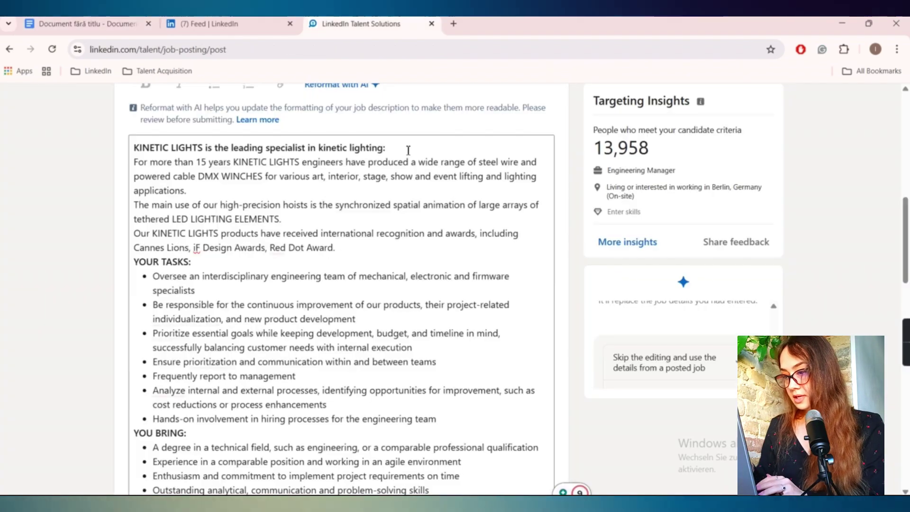
Step: Add blank lines after the intro, awards sentence, YOUR TASKS and YOU BRING sections
click(408, 150)
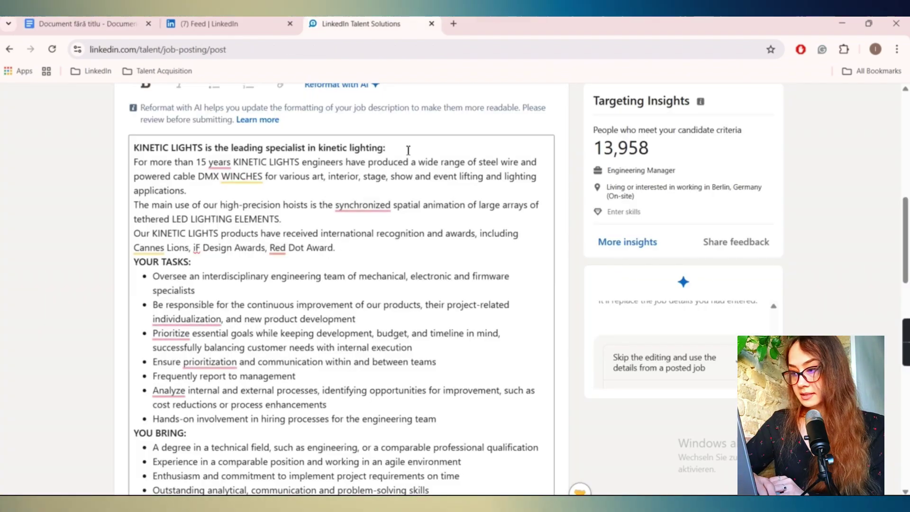
key(Return)
click(372, 263)
key(Return)
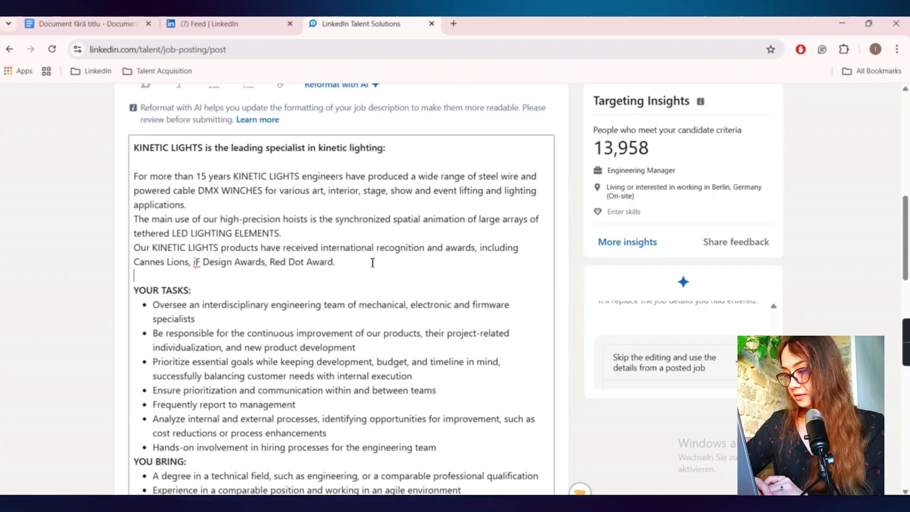
click(216, 286)
key(Return)
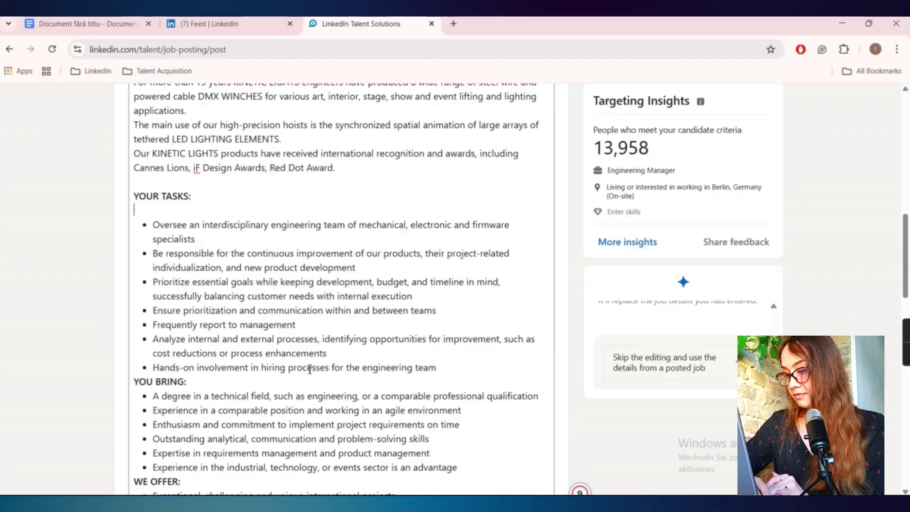
click(451, 370)
key(Return)
scroll(453, 372, down, 2)
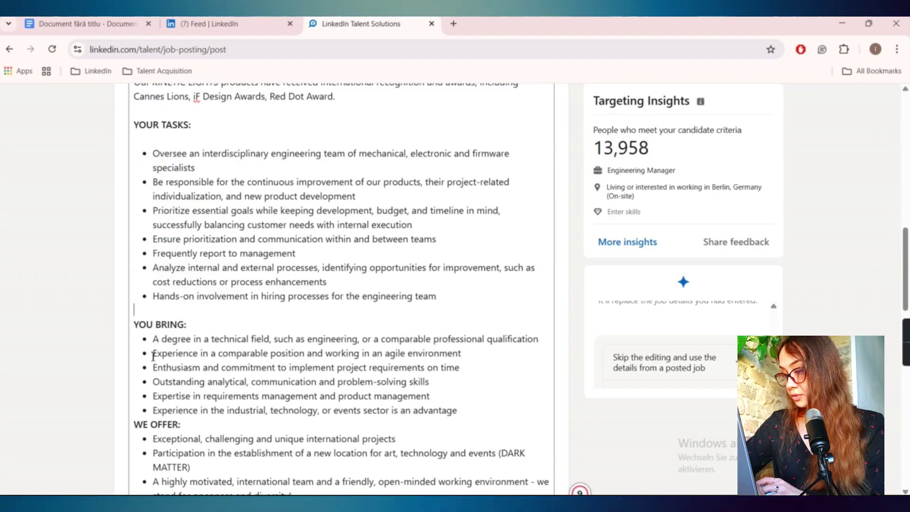
click(189, 325)
key(Return)
scroll(184, 377, down, 1)
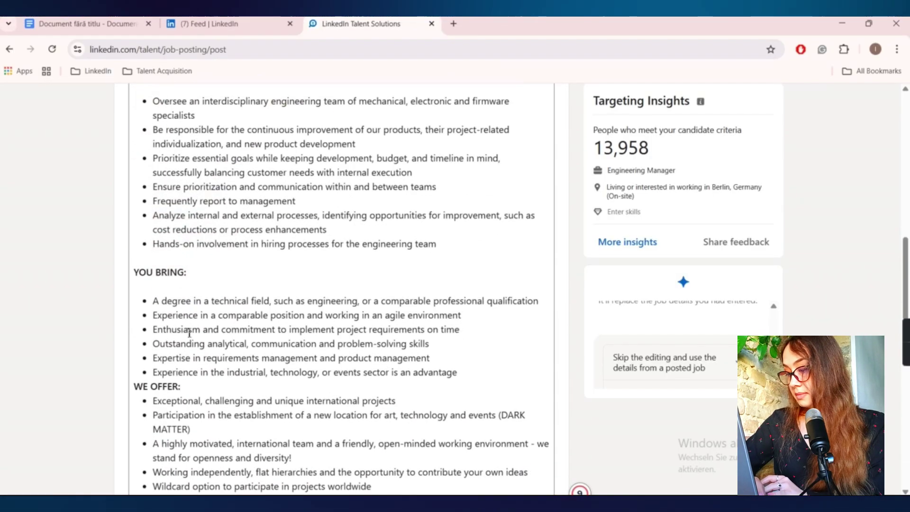
click(181, 385)
Step: Finish spacing the description around the WE OFFER: section
key(Return)
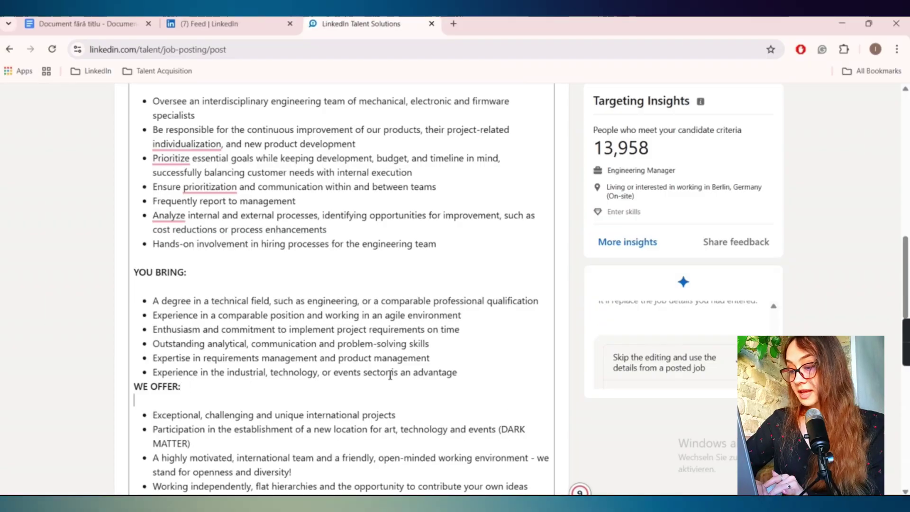
click(467, 374)
key(Return)
scroll(245, 305, down, 10)
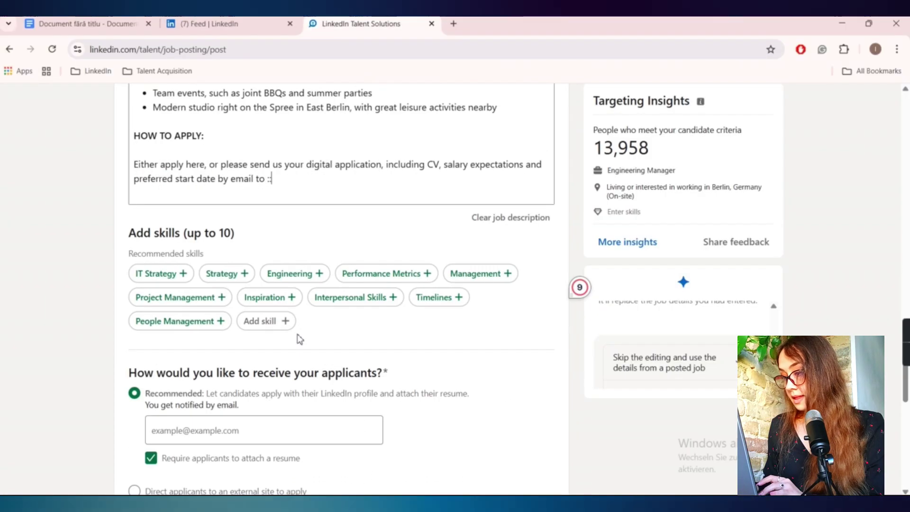
click(273, 179)
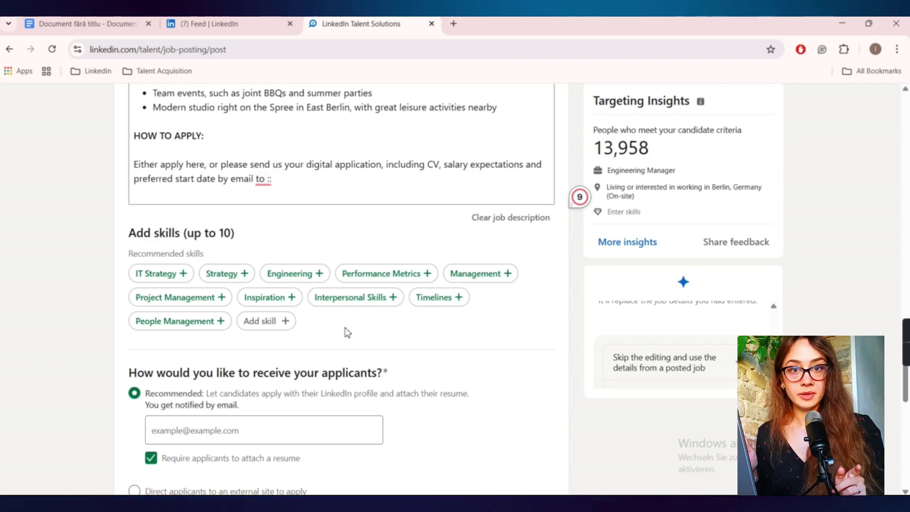
Step: Add preferred skills Engineering, Management, Mechanical Engineering and Electrical Engineering
click(316, 274)
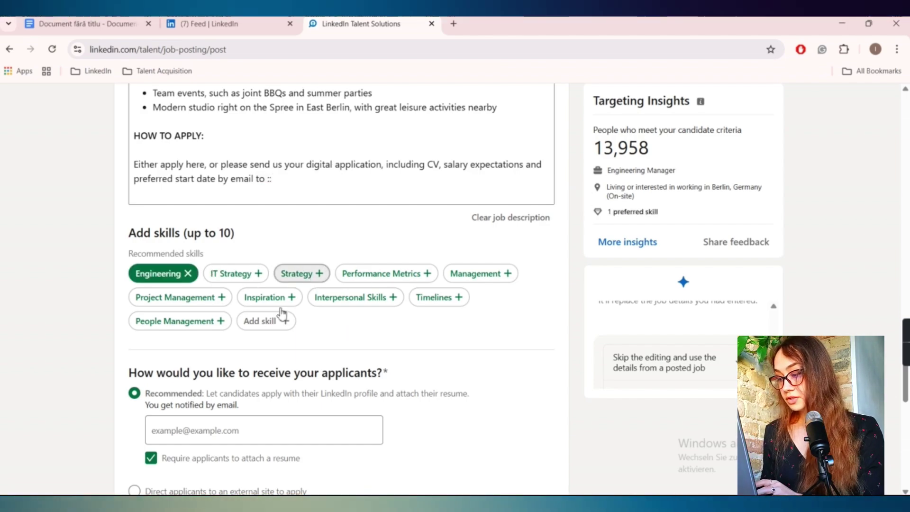
click(470, 275)
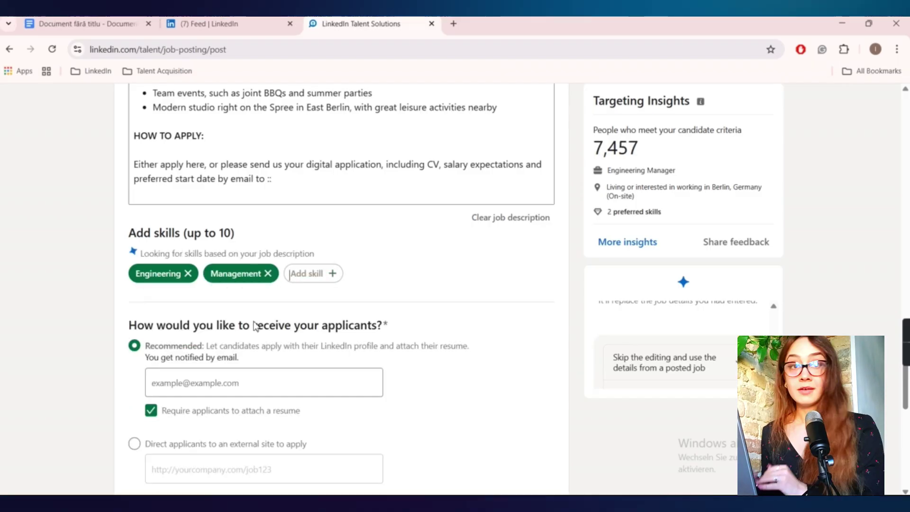
text(en)
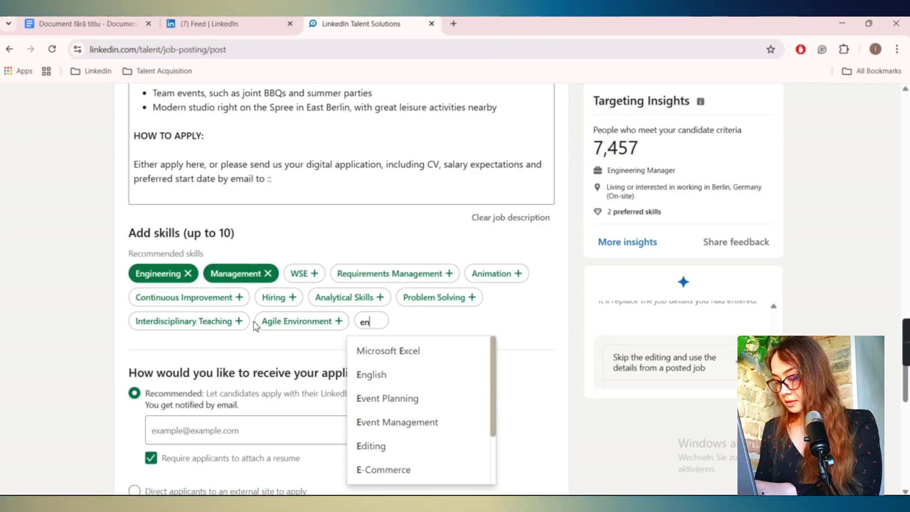
text(ginee)
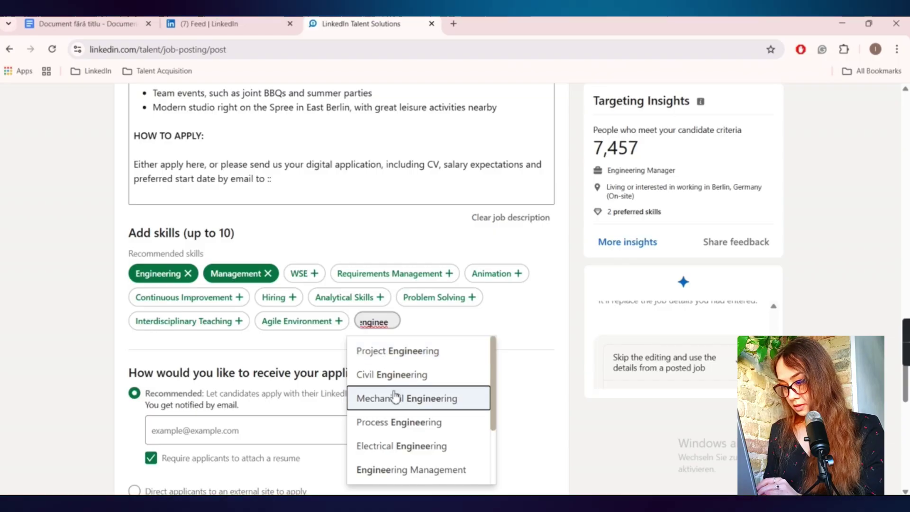
click(395, 397)
text(elec)
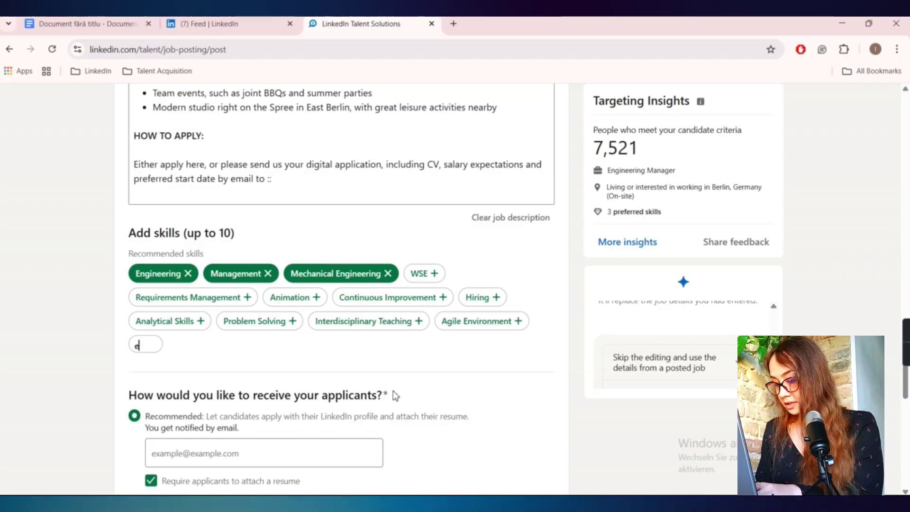
click(153, 399)
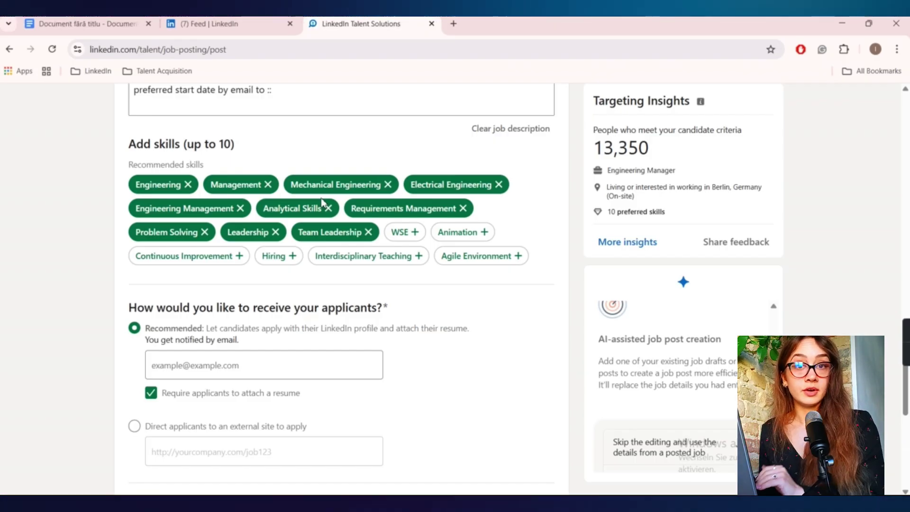
scroll(321, 198, down, 3)
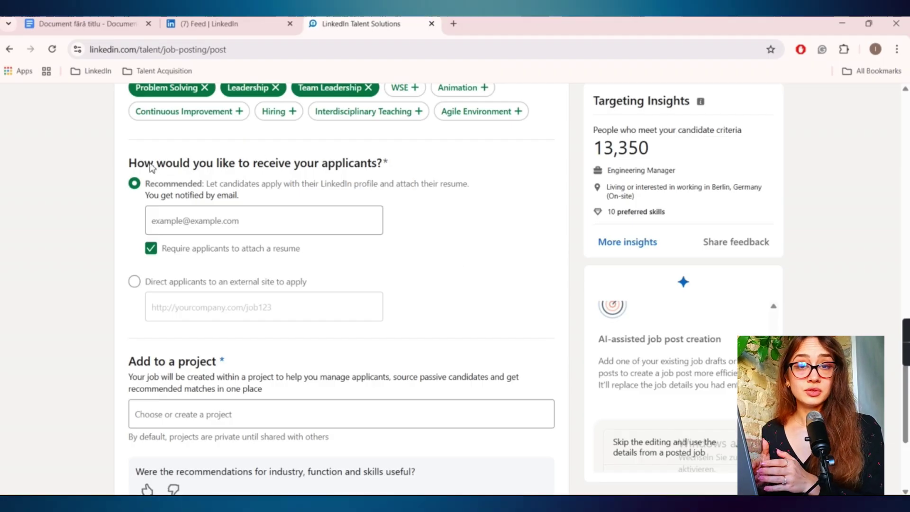
Step: Drop the resume requirement, send applicants to an external site, and view LinkedIn's job search
drag(157, 163, 425, 180)
click(446, 249)
click(446, 248)
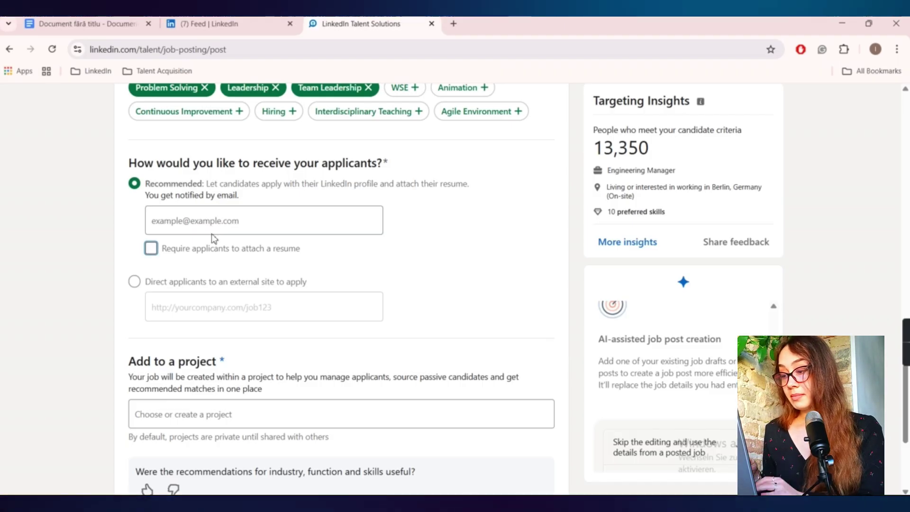
click(184, 230)
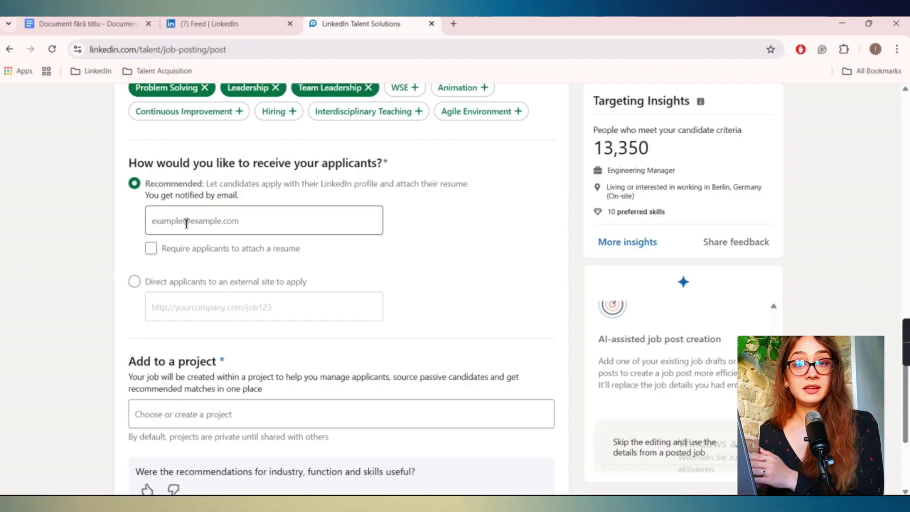
click(254, 319)
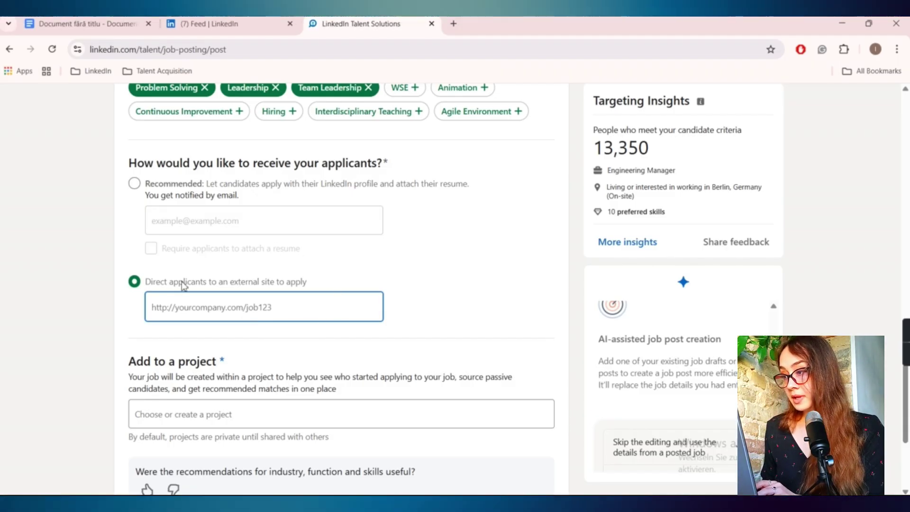
click(221, 22)
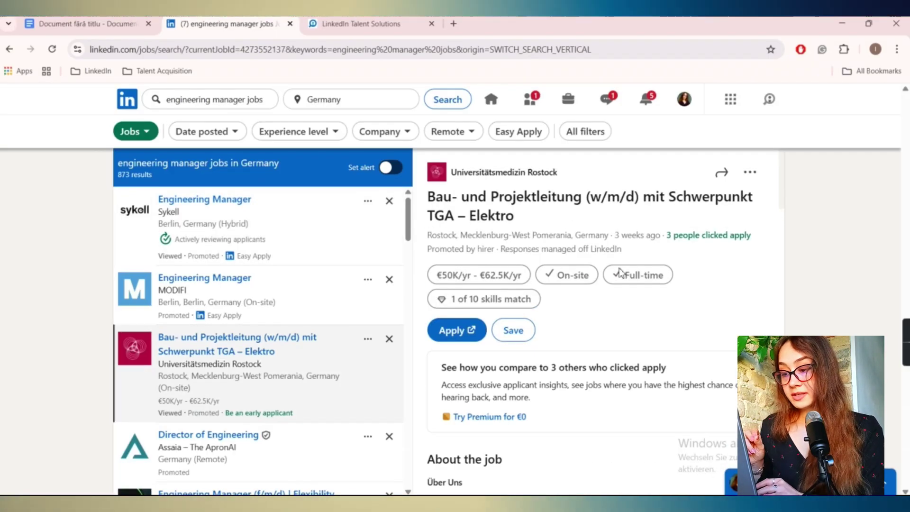
Step: Open the Universitätsmedizin Rostock posting's external application form in a new tab
scroll(593, 256, down, 1)
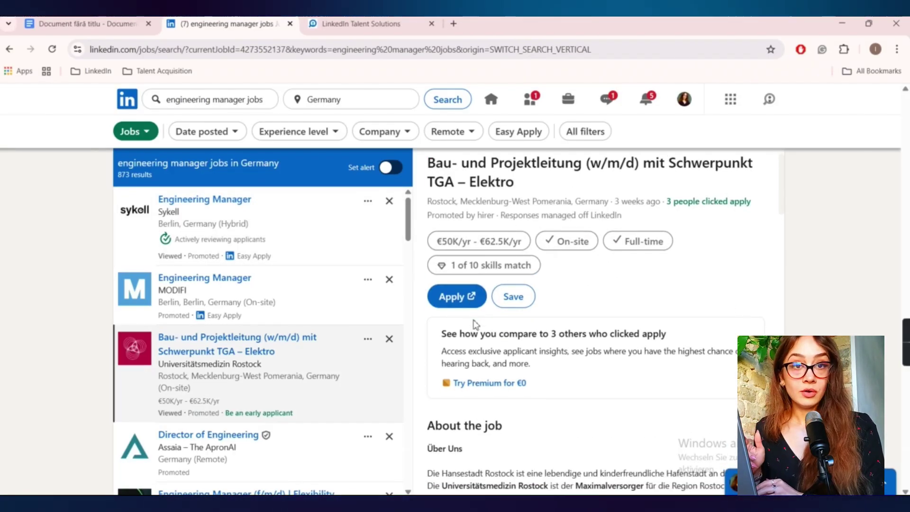
click(456, 296)
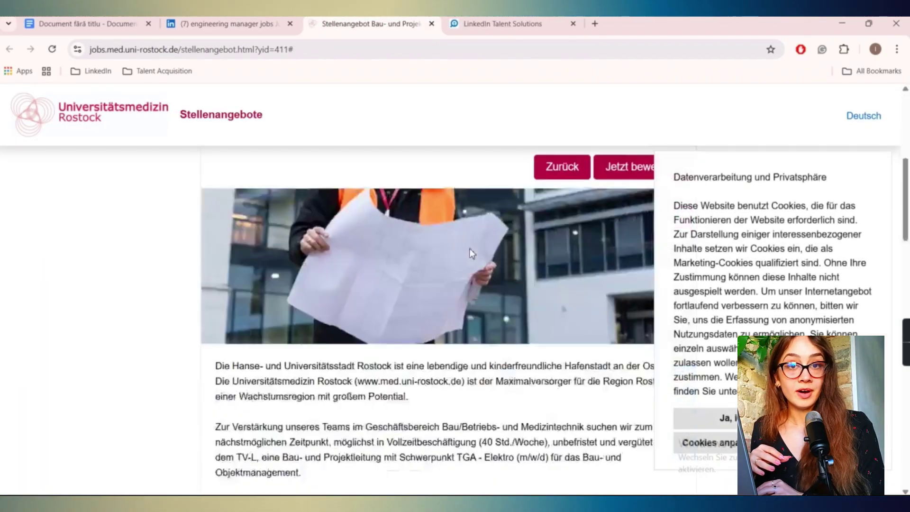
scroll(470, 254, down, 5)
click(625, 170)
scroll(478, 327, up, 1)
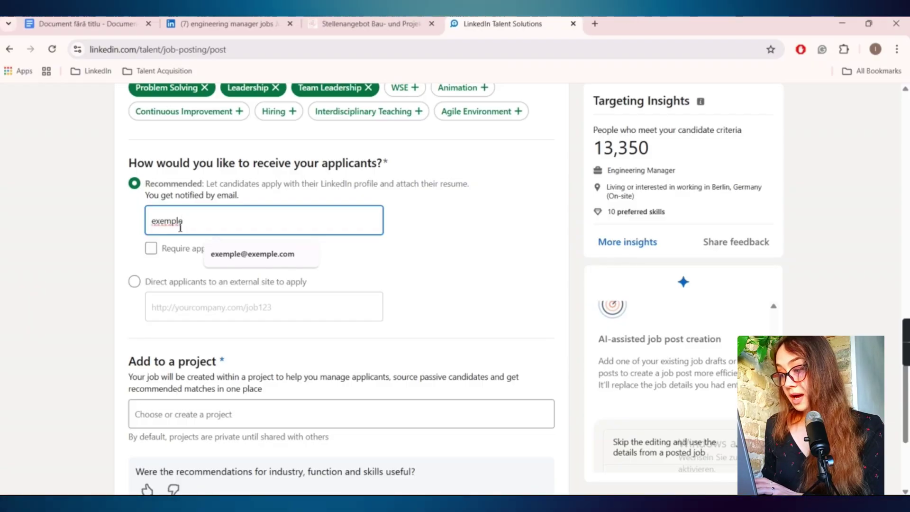
Step: Use the suggested notification e-mail and require applicants to attach a resume
click(252, 253)
click(164, 249)
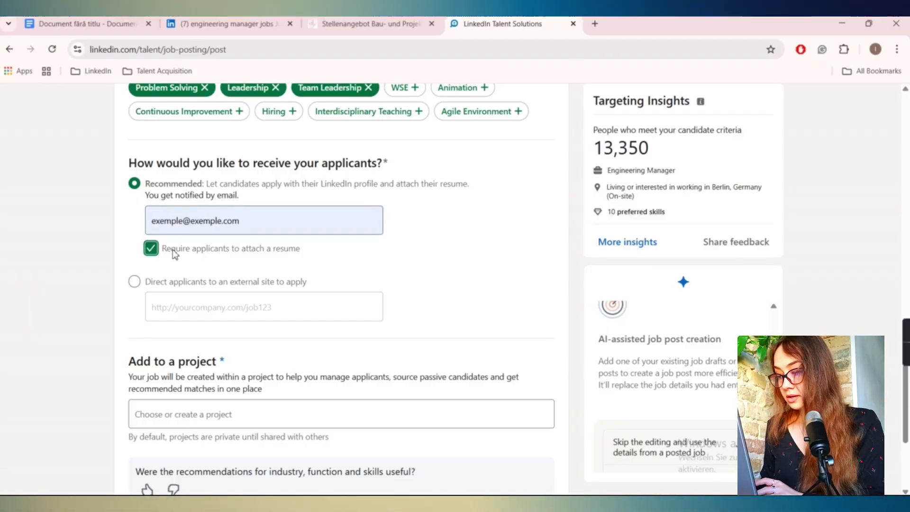
scroll(173, 249, down, 4)
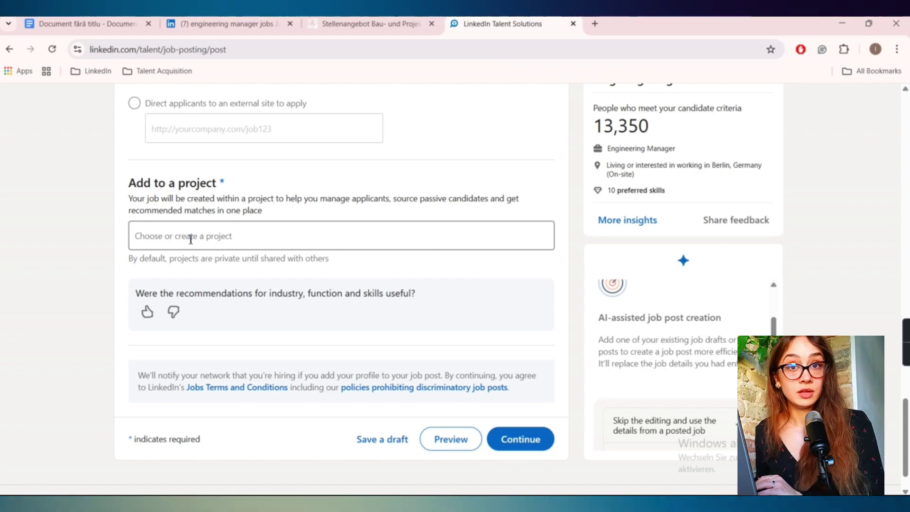
Step: File the job under a new project 'Engineering Manager 2025' and proceed to Step 2
click(181, 243)
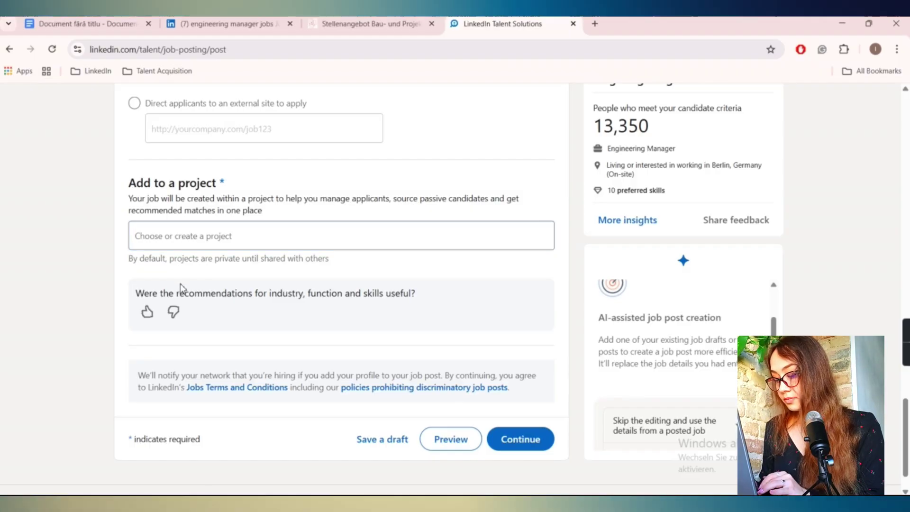
click(158, 237)
text(Engineering Manager 2025)
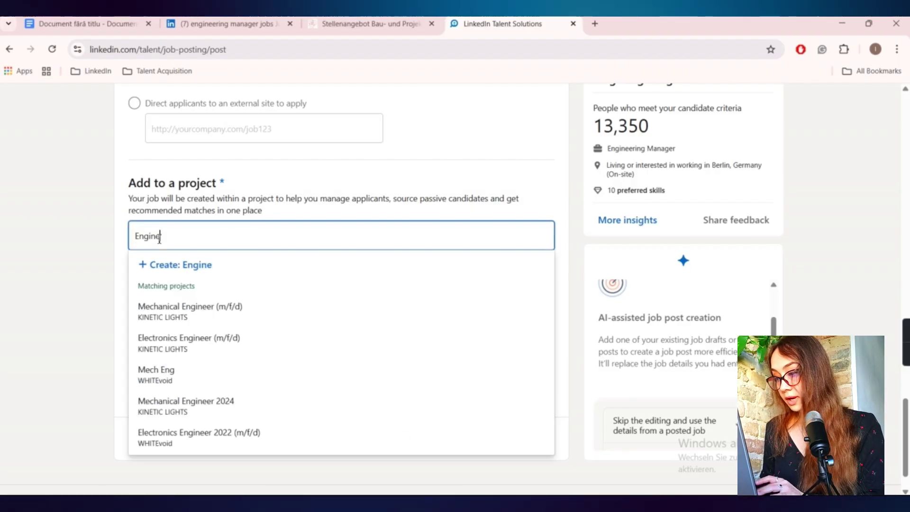
click(217, 268)
click(523, 438)
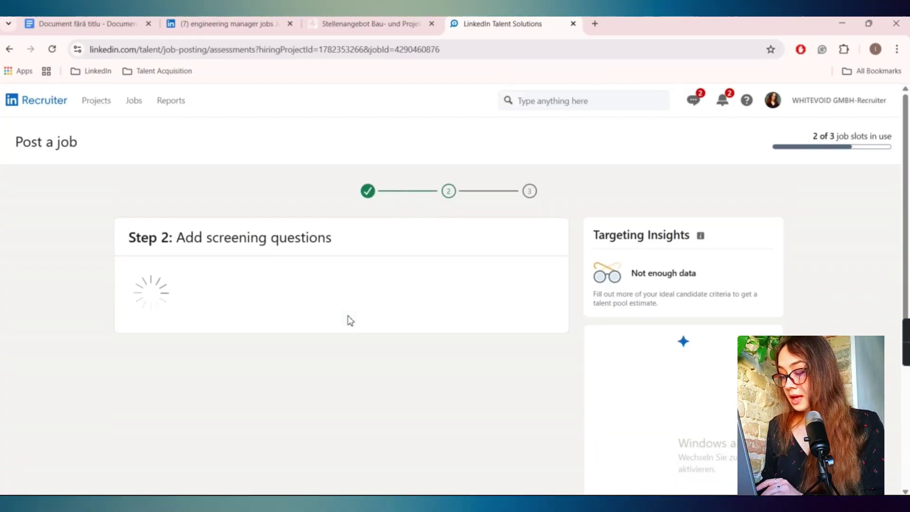
Step: Scroll through the recommended screening questions: immediate start, Bachelor's Degree, and 1 year of Management experience
scroll(350, 318, down, 5)
scroll(295, 159, up, 3)
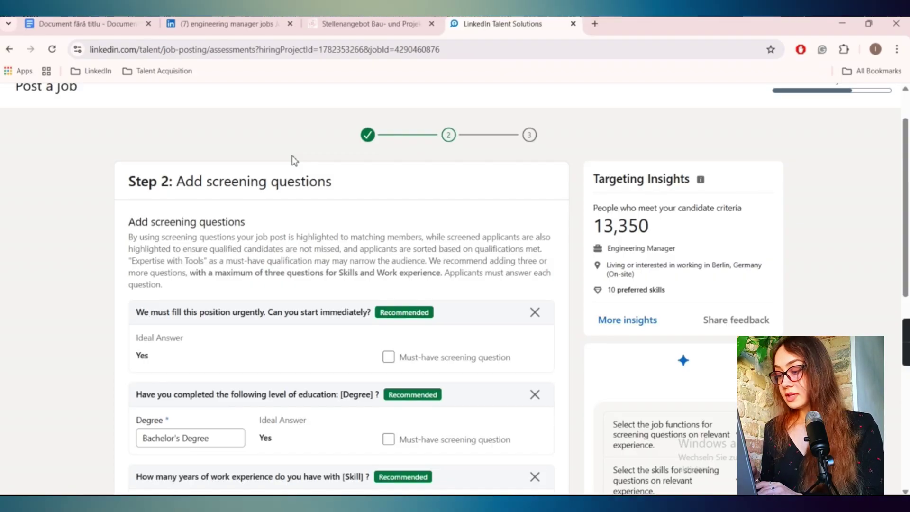
scroll(293, 159, down, 5)
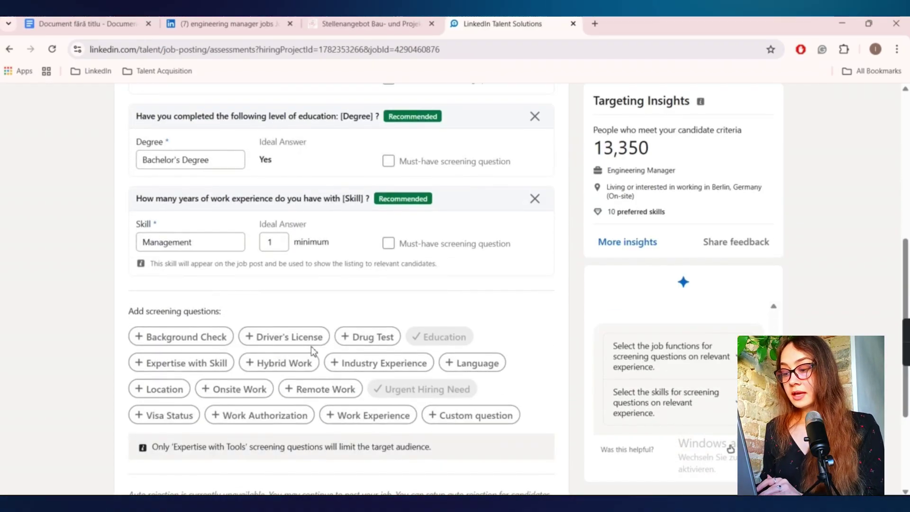
scroll(312, 346, down, 2)
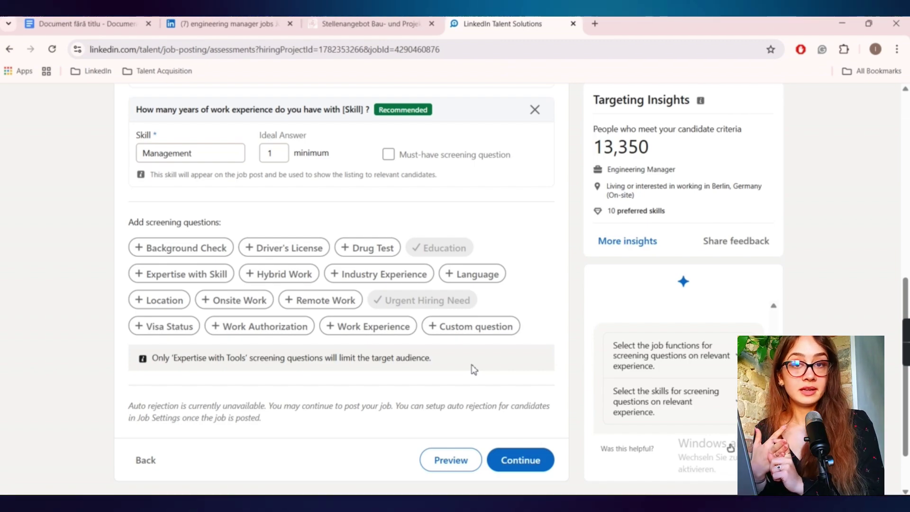
Step: Add the custom question 'What are your salary expectations? (EUR brutto/year)' with a Numeric answer, not must-have
click(466, 261)
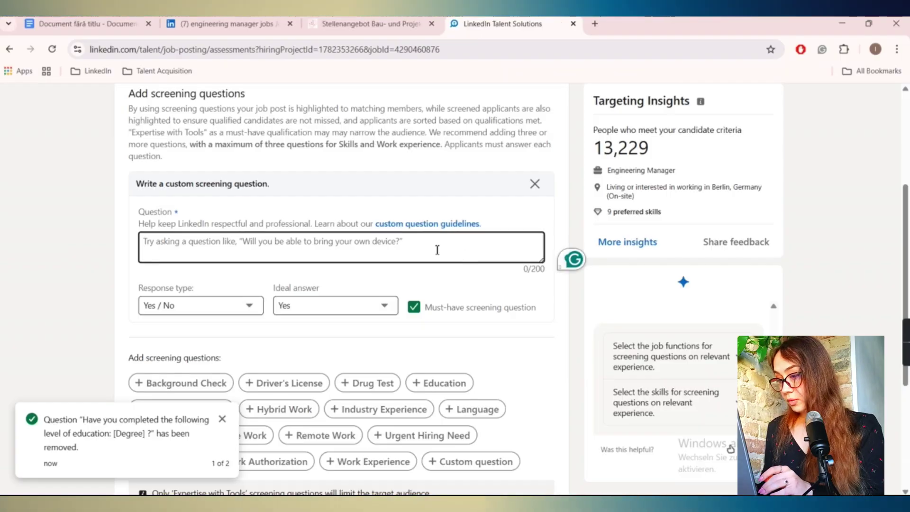
scroll(438, 254, down, 4)
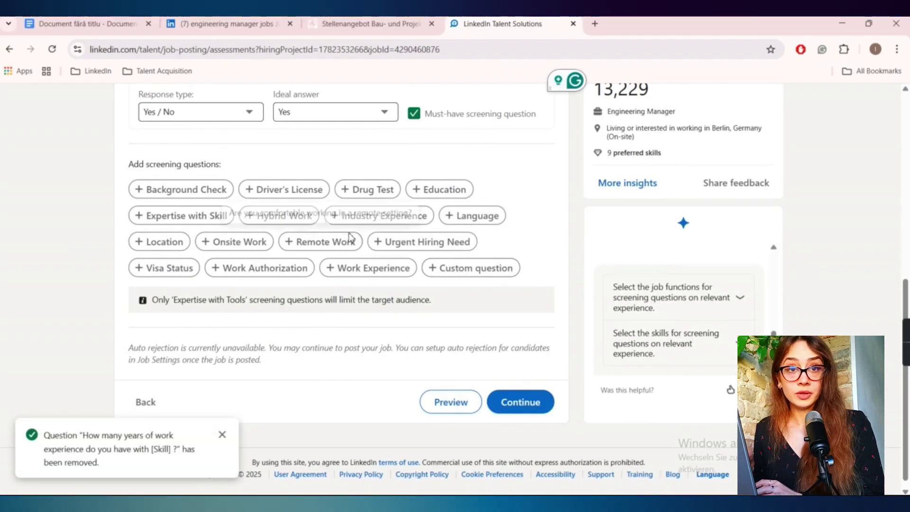
scroll(360, 241, up, 3)
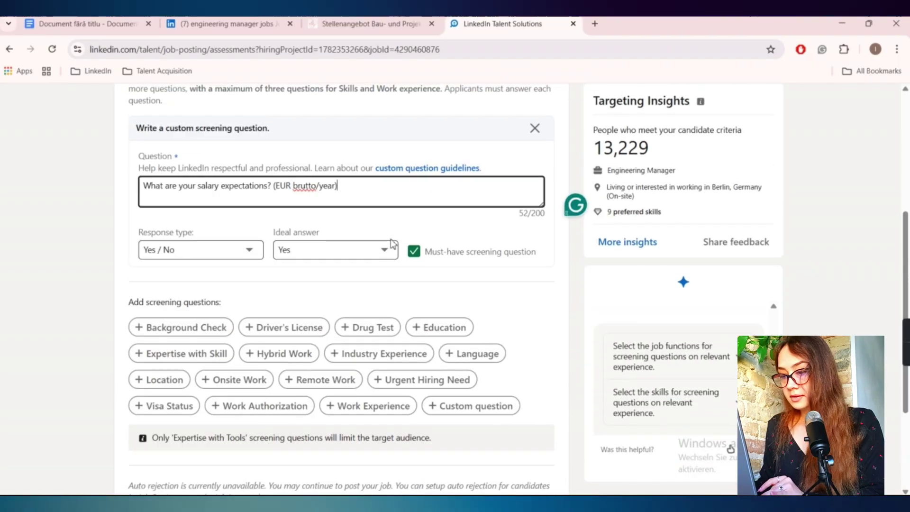
click(198, 247)
click(152, 285)
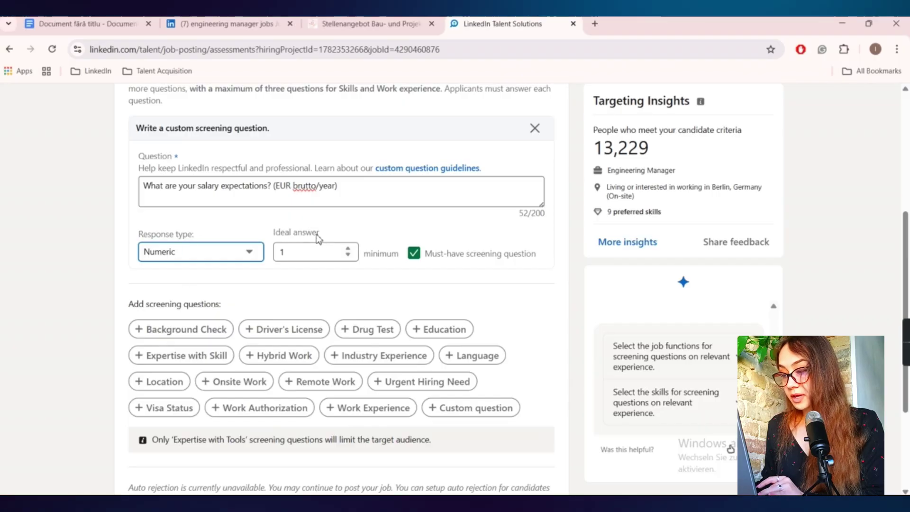
double_click(315, 249)
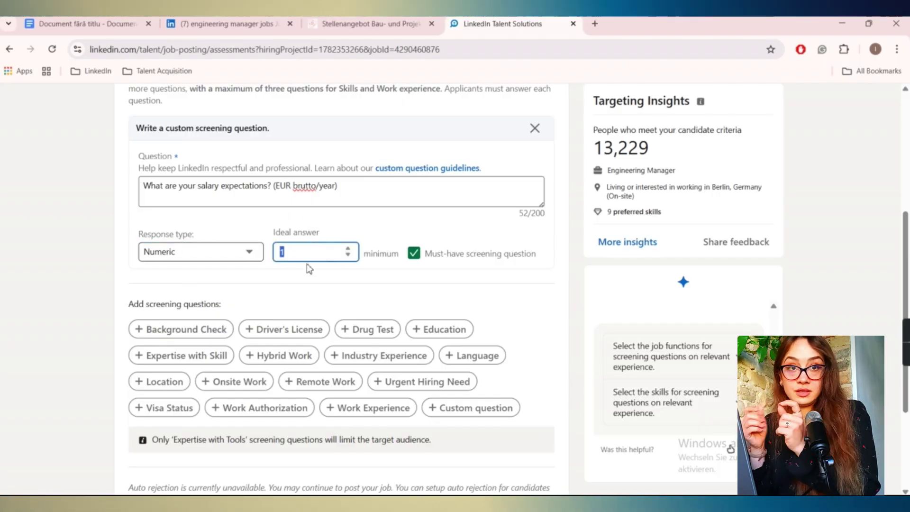
click(415, 253)
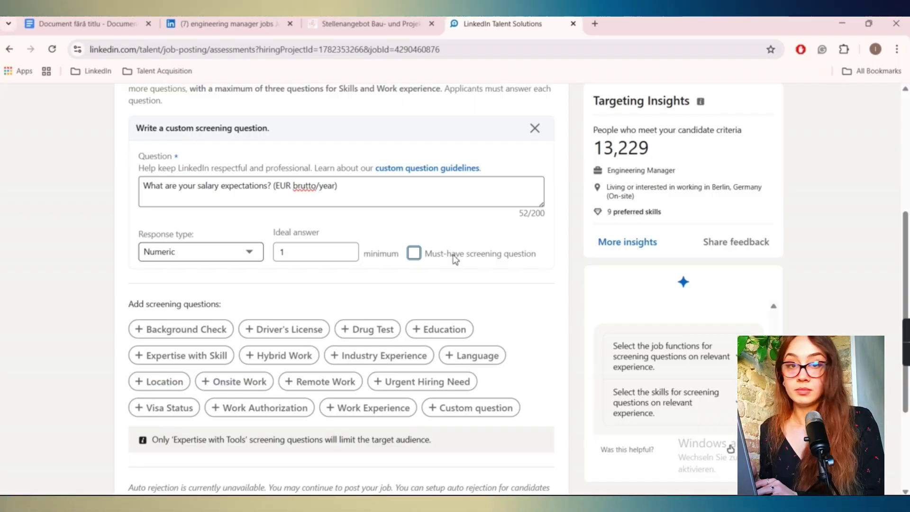
Step: Make the salary question must-have, add a must-have Professional English question, and add visa sponsorship
click(414, 255)
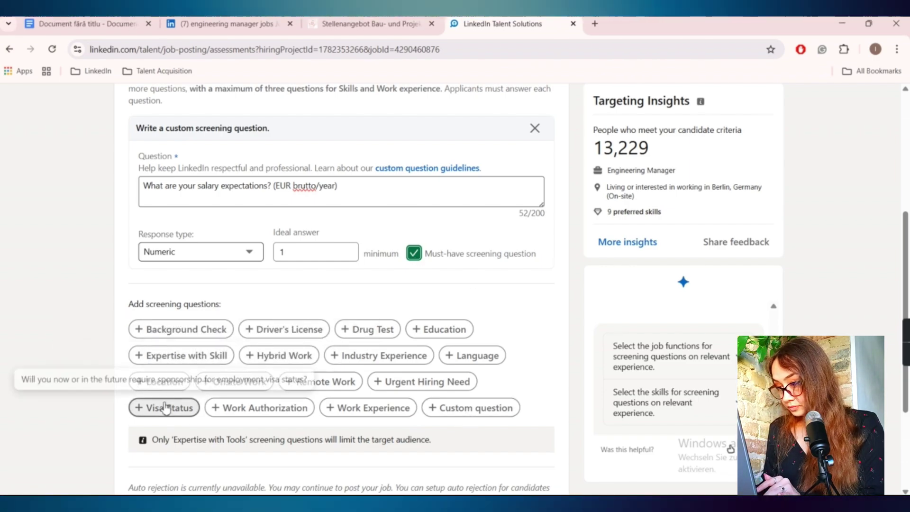
click(460, 355)
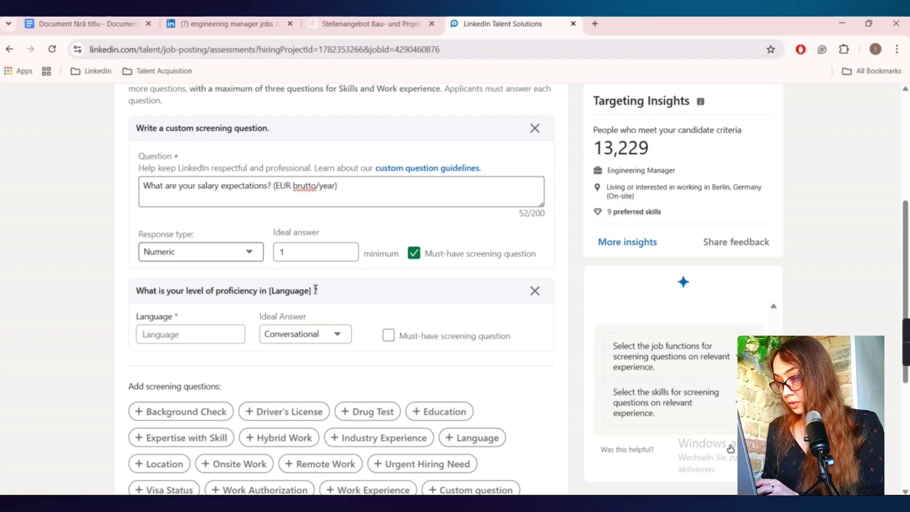
scroll(294, 284, down, 1)
click(193, 266)
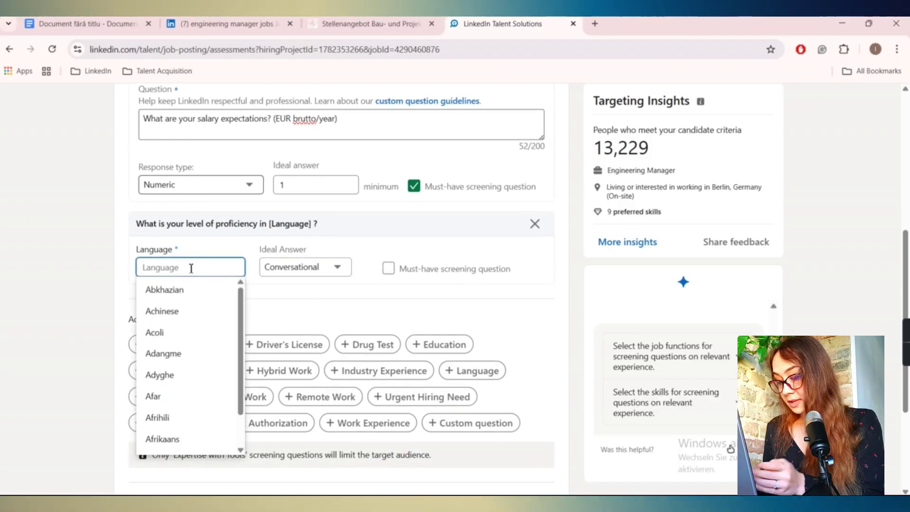
text(English)
key(Return)
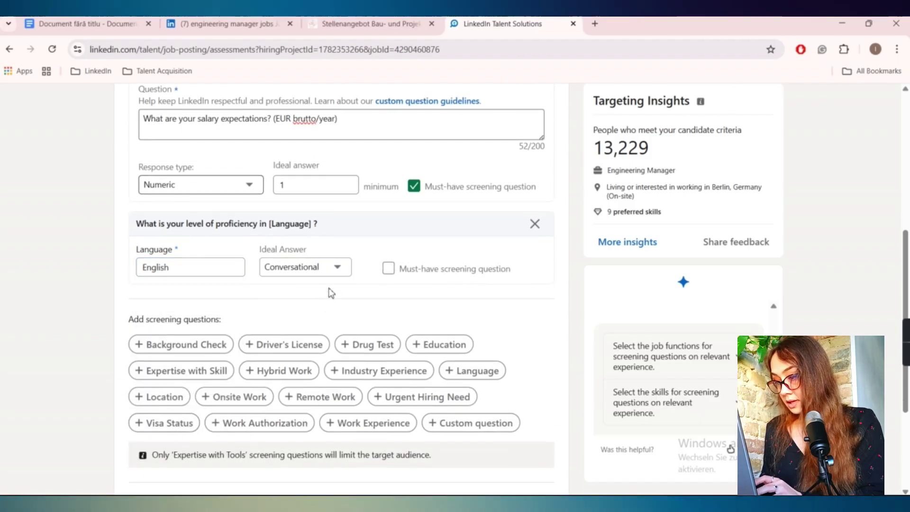
click(335, 267)
click(308, 324)
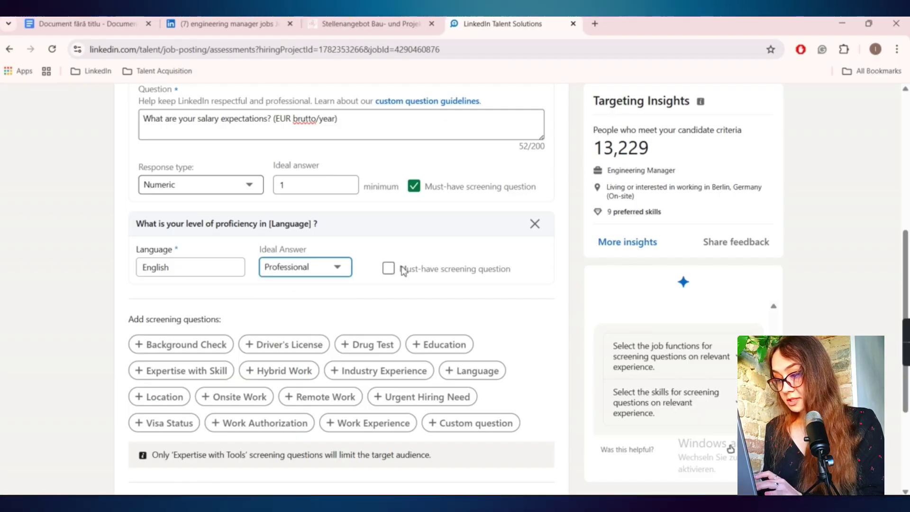
click(388, 269)
scroll(384, 269, down, 3)
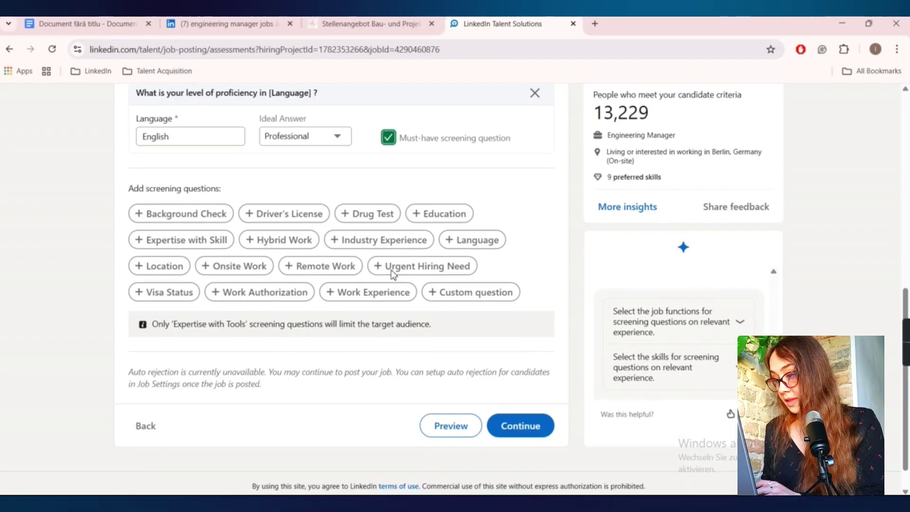
click(157, 293)
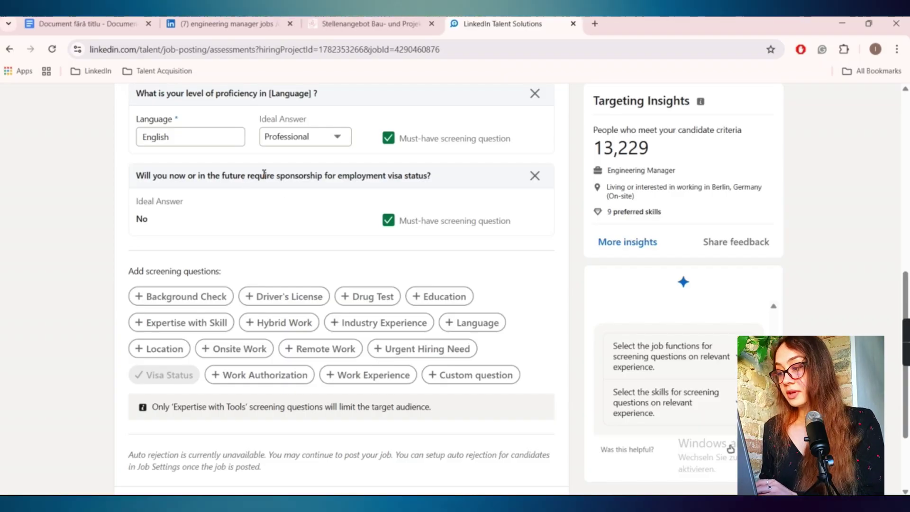
scroll(334, 211, down, 2)
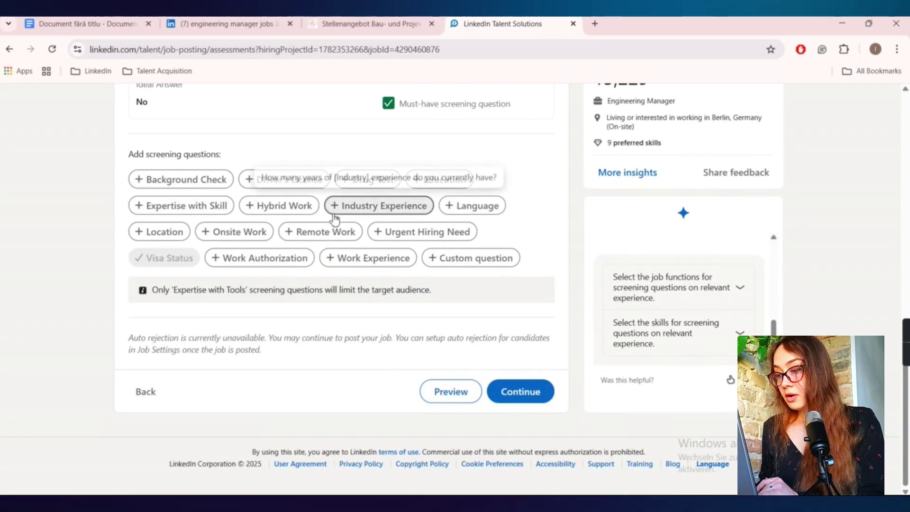
scroll(334, 218, up, 5)
scroll(333, 217, down, 4)
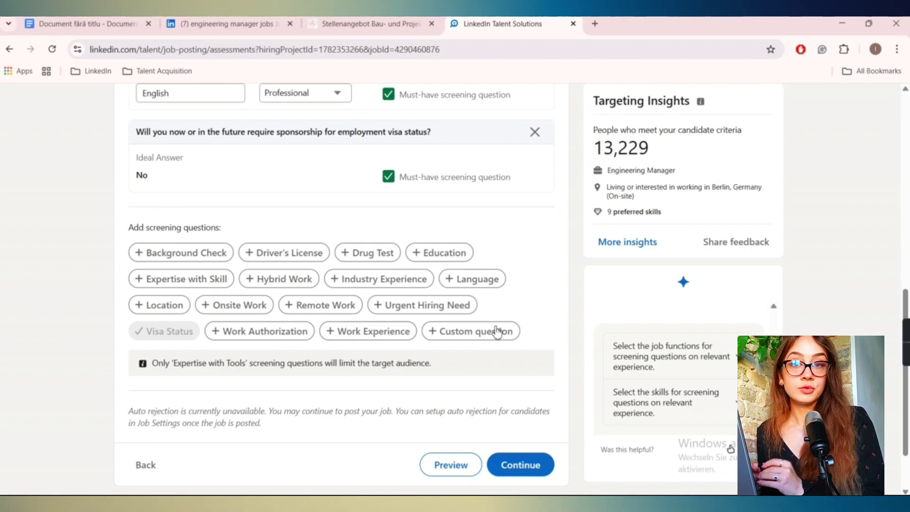
scroll(372, 275, up, 6)
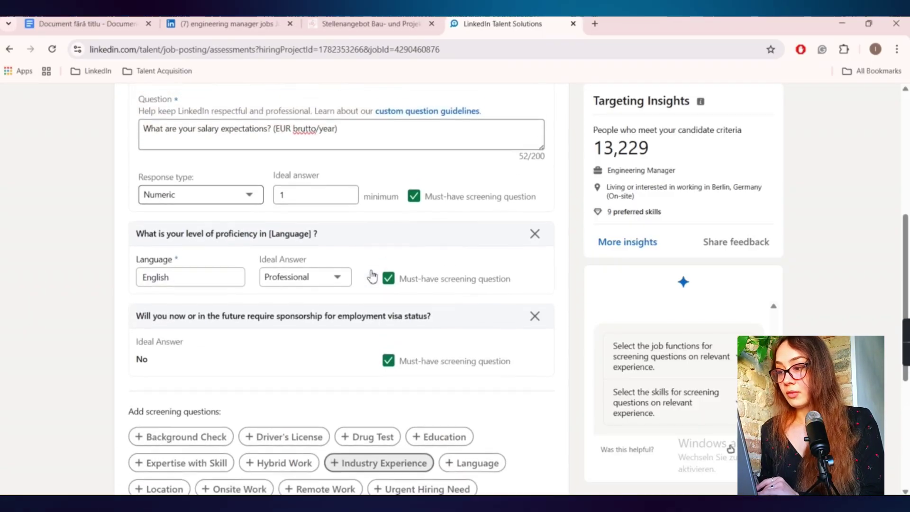
scroll(373, 275, down, 8)
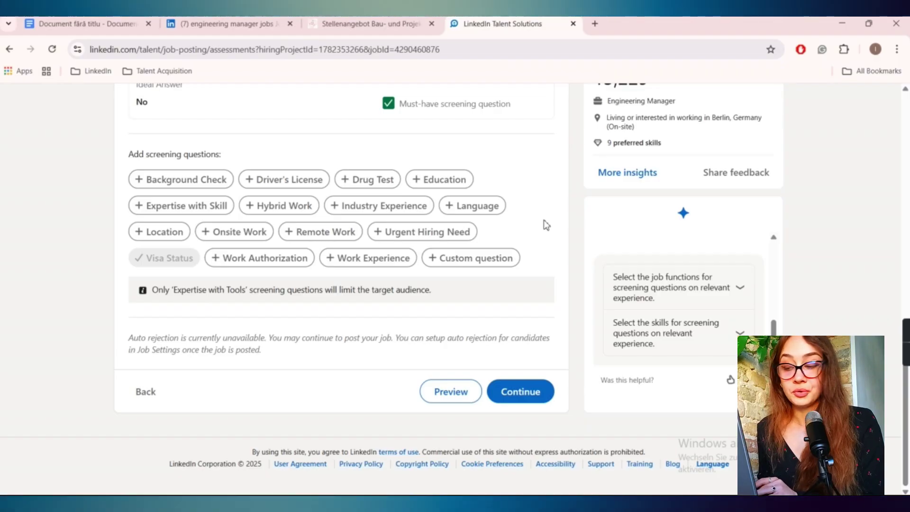
Step: Continue and scroll through the KINETIC LIGHTS Engineering Manager Job Preview down to How to Apply
click(519, 407)
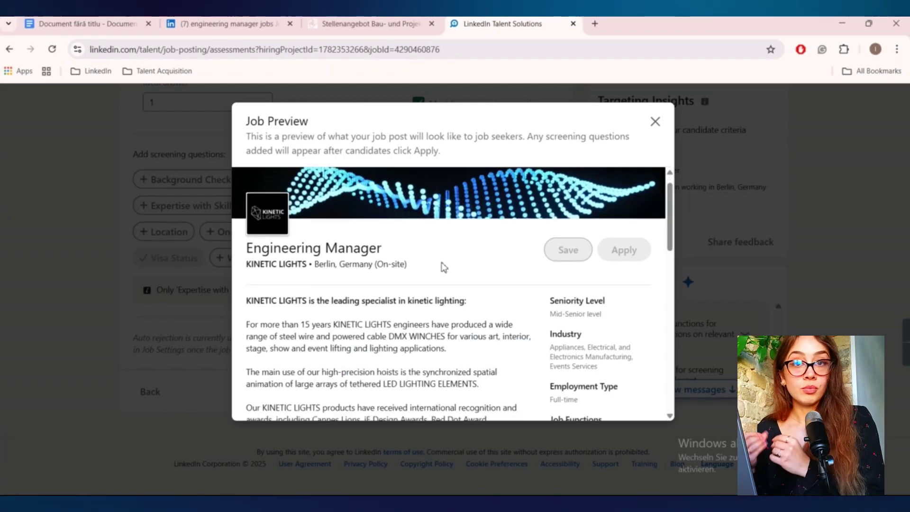
scroll(443, 266, down, 5)
scroll(444, 264, down, 8)
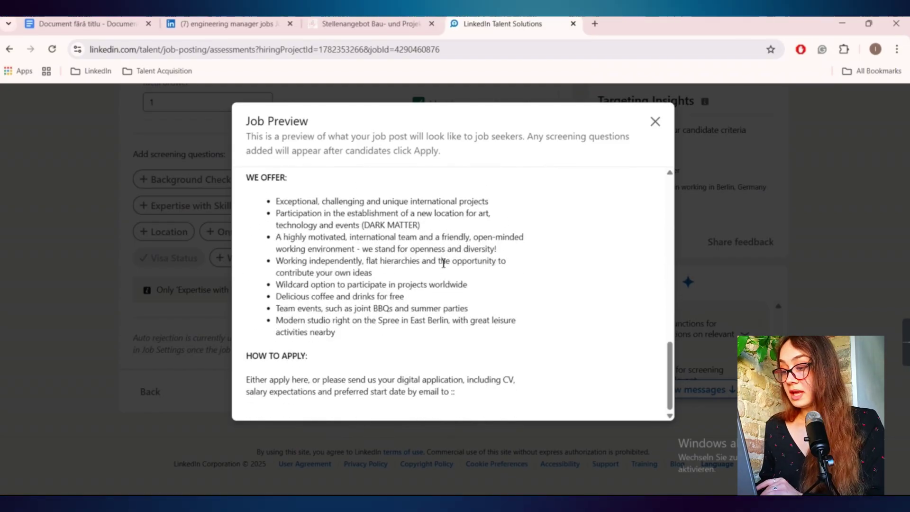
scroll(443, 264, up, 13)
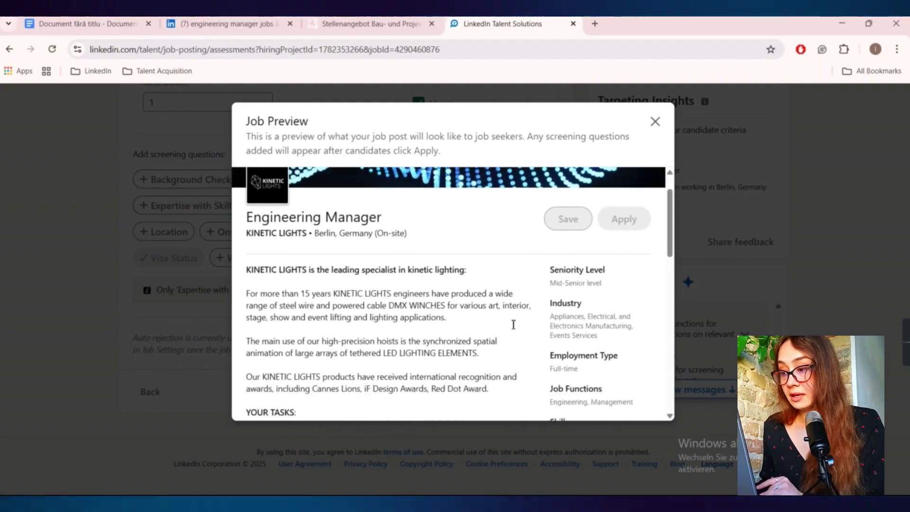
scroll(535, 289, down, 1)
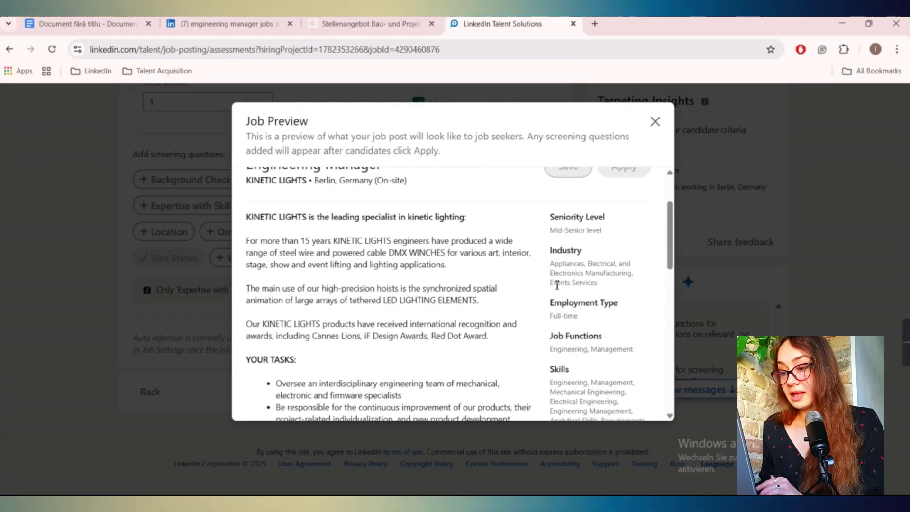
scroll(557, 287, down, 8)
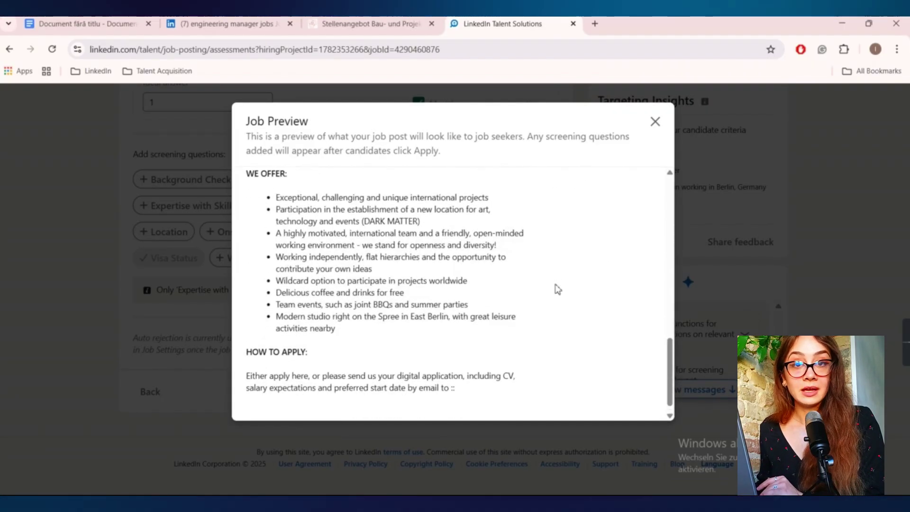